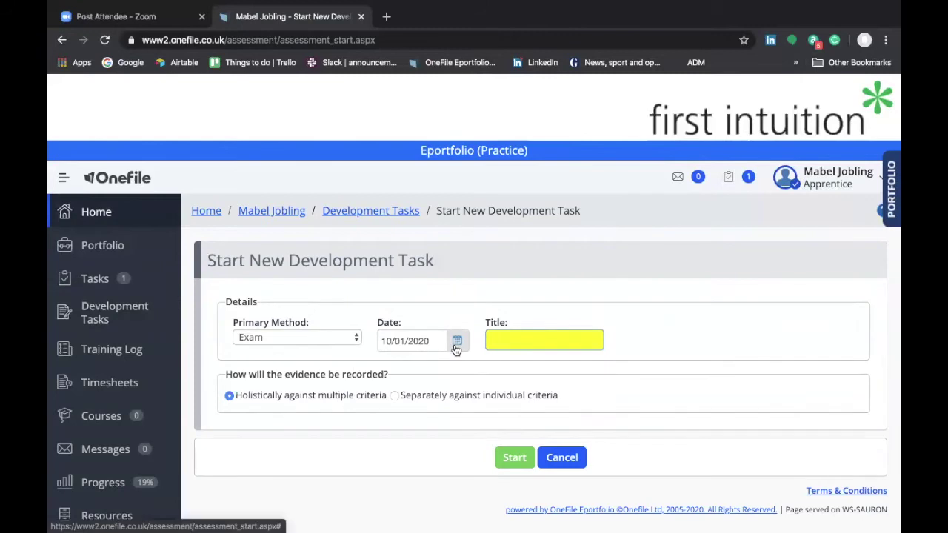
- Start the new Exam development task with the date 09/01/2020 and the title "Personal Tax"
{"action": "left_click", "coordinate": [475, 225]}
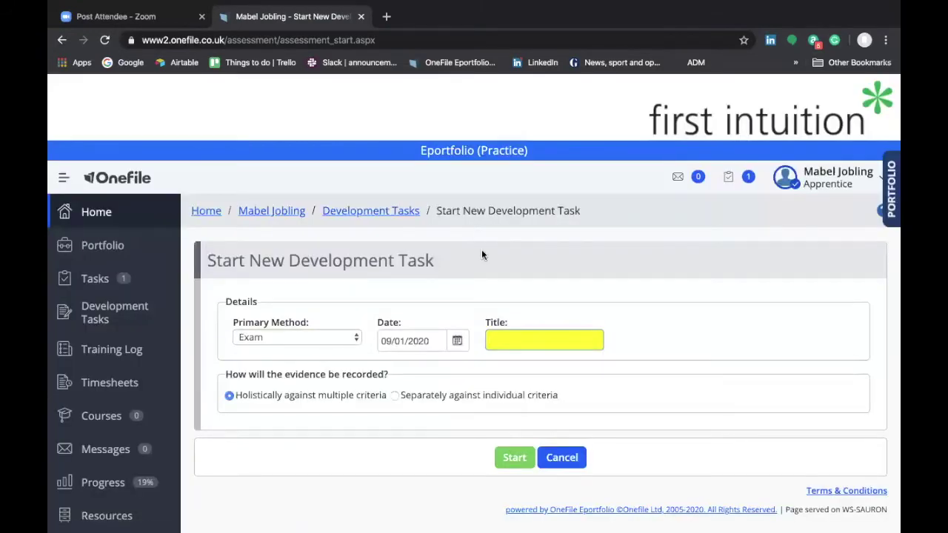
{"action": "left_click", "coordinate": [504, 340]}
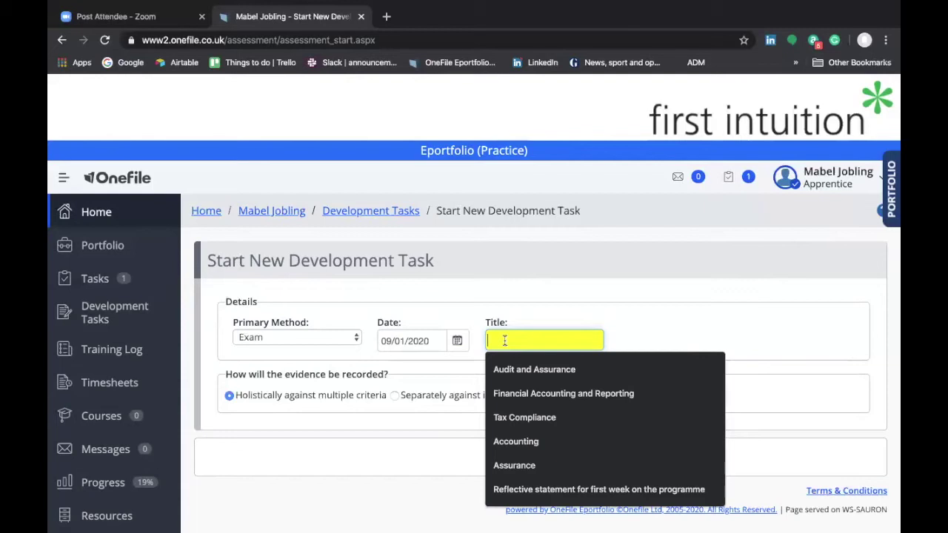
{"action": "key", "text": "Return"}
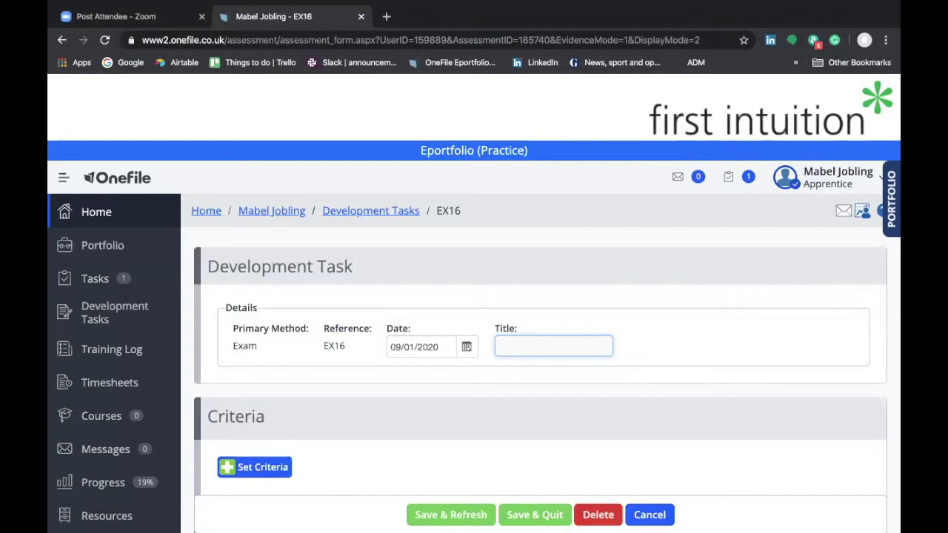
{"action": "type", "text": "Personal Tax"}
- Set the task's criteria to "The Learner Has Completed: AAT Level 4 - Personal Tax", save the selection and return to the task form
{"action": "scroll", "coordinate": [538, 424], "scroll_direction": "down", "scroll_amount": 3}
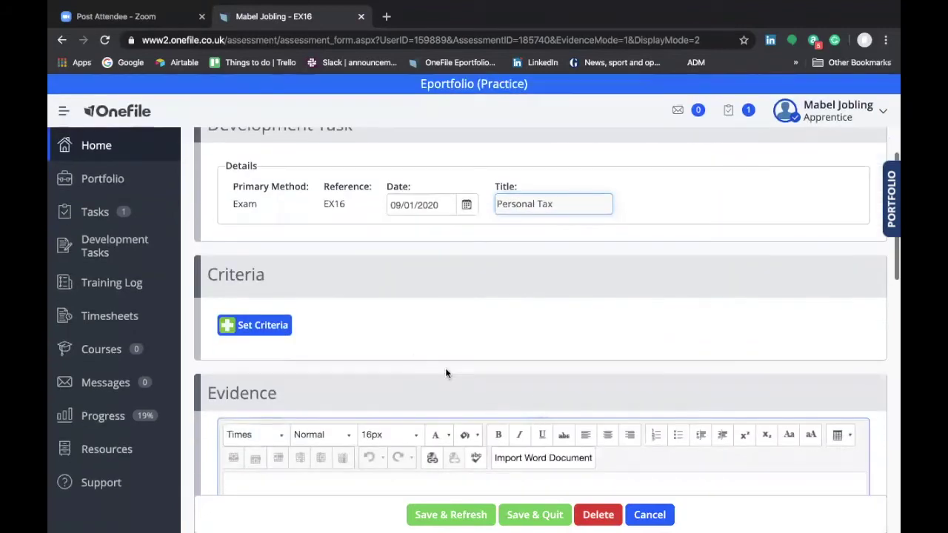
{"action": "left_click", "coordinate": [266, 329]}
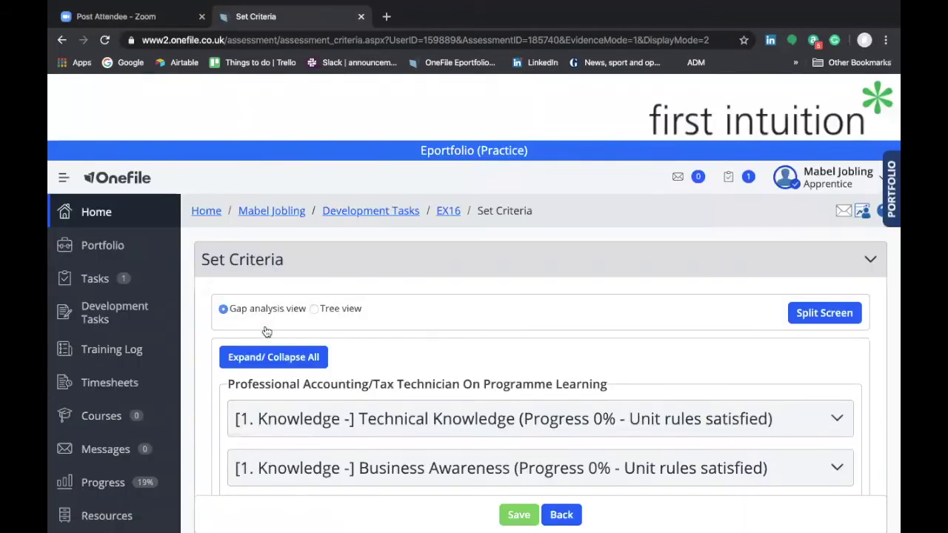
{"action": "scroll", "coordinate": [361, 379], "scroll_direction": "down", "scroll_amount": 8}
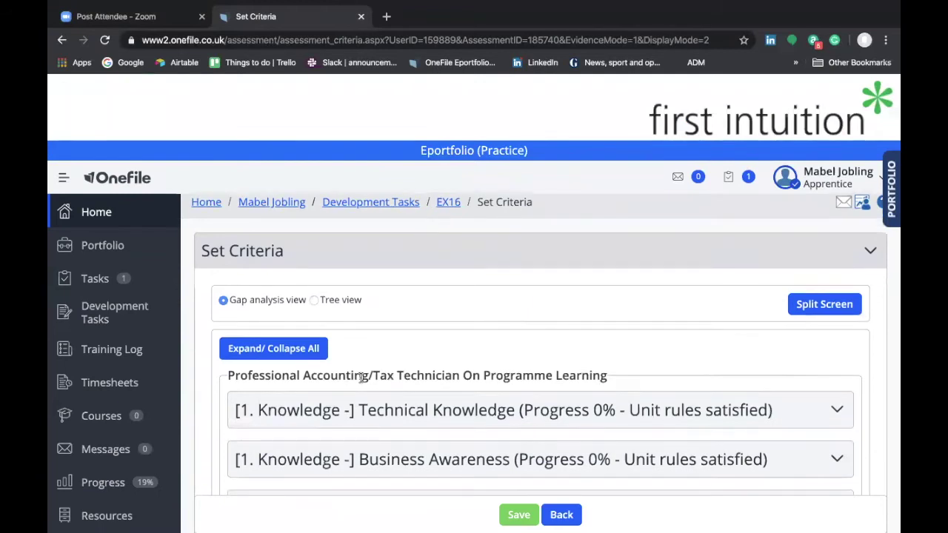
{"action": "scroll", "coordinate": [360, 378], "scroll_direction": "down", "scroll_amount": 5}
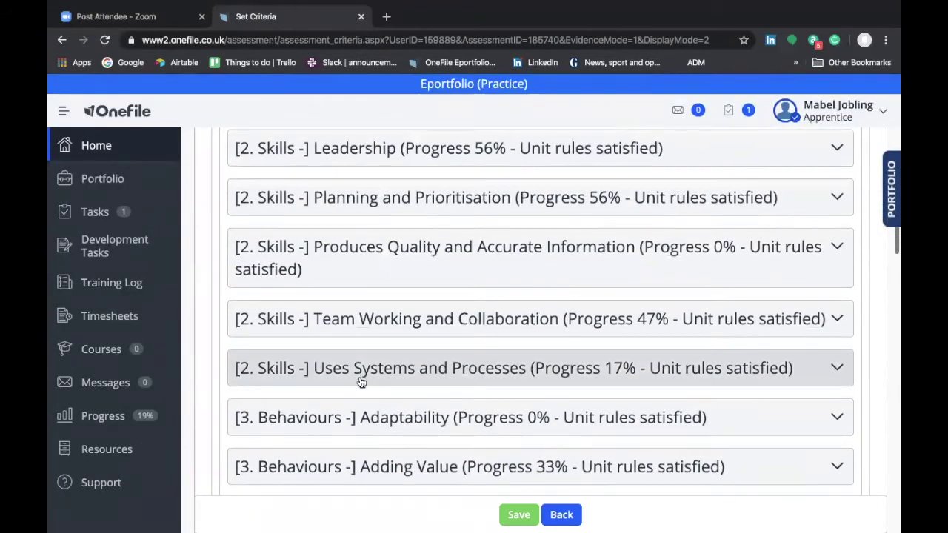
{"action": "scroll", "coordinate": [361, 378], "scroll_direction": "down", "scroll_amount": 5}
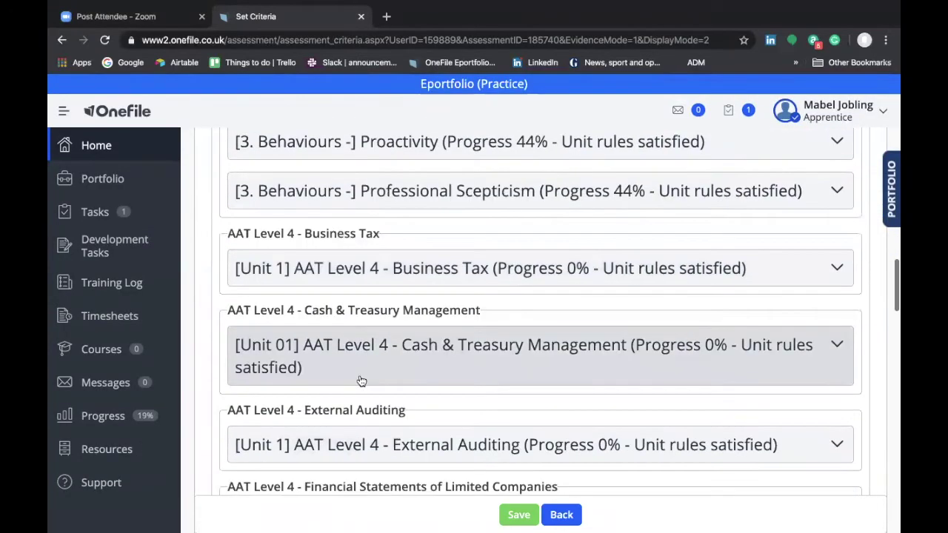
{"action": "scroll", "coordinate": [361, 380], "scroll_direction": "down", "scroll_amount": 1}
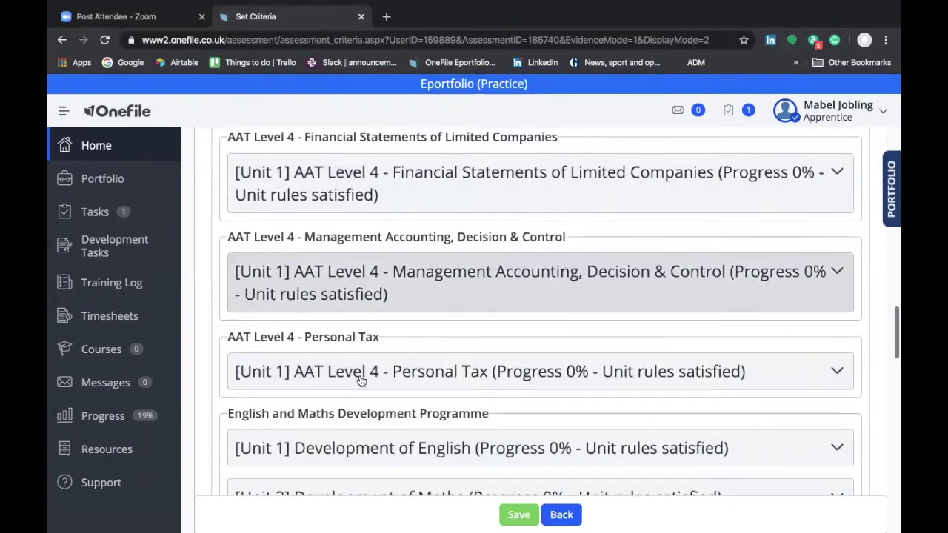
{"action": "left_click", "coordinate": [346, 379]}
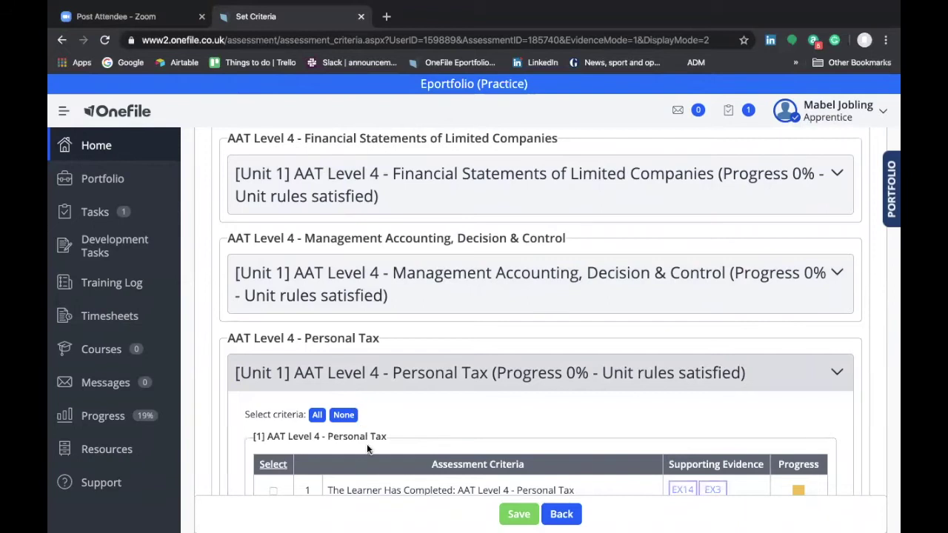
{"action": "scroll", "coordinate": [366, 447], "scroll_direction": "down", "scroll_amount": 1}
{"action": "left_click", "coordinate": [274, 404]}
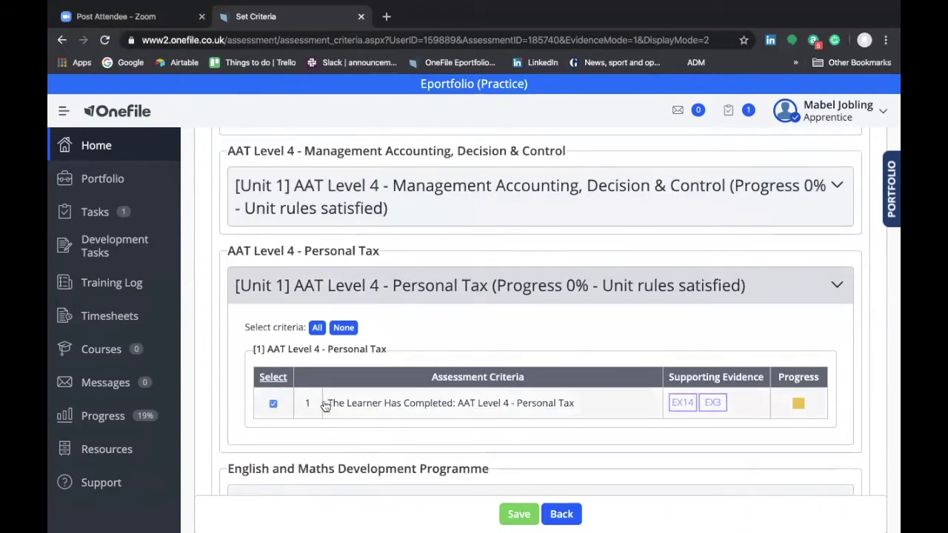
{"action": "scroll", "coordinate": [466, 420], "scroll_direction": "down", "scroll_amount": 1}
{"action": "left_click", "coordinate": [517, 519]}
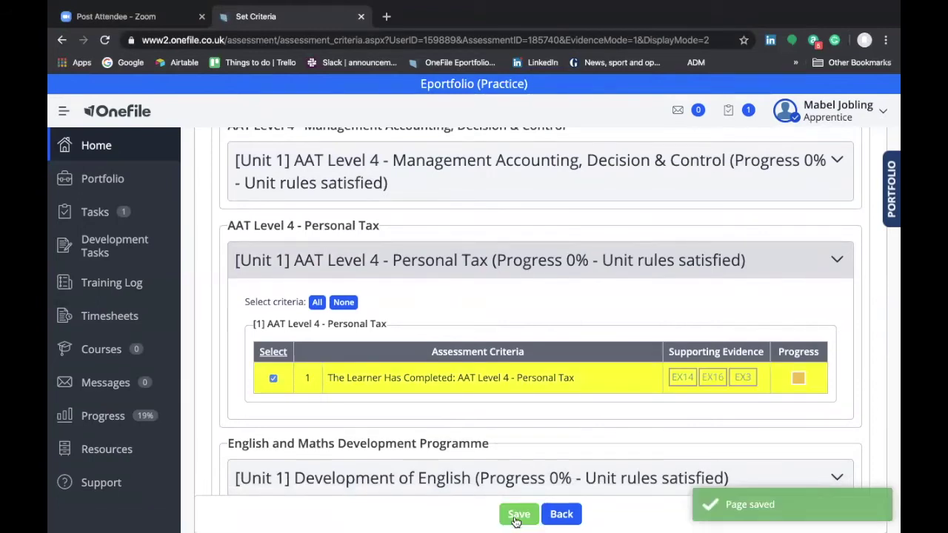
{"action": "left_click", "coordinate": [552, 518]}
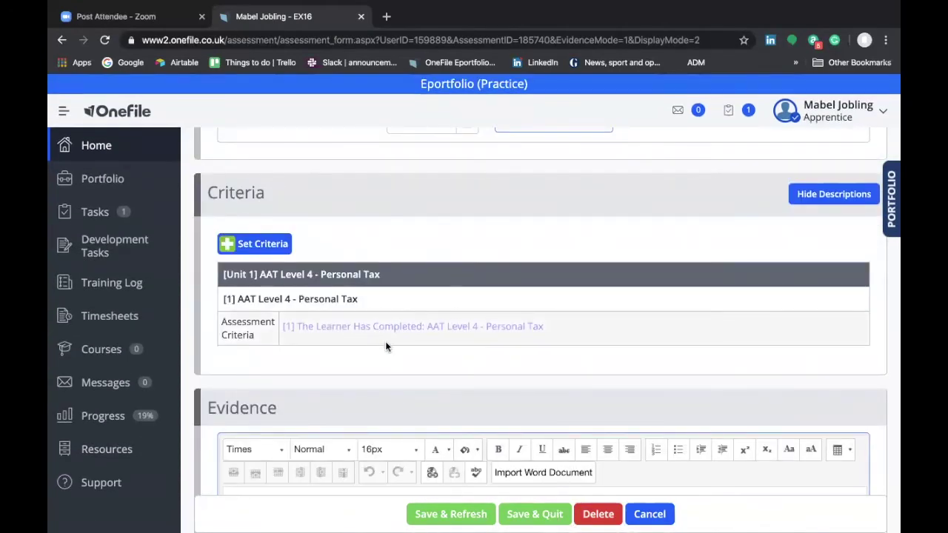
- Enter the evidence text "I successfully complete my Personal Tax exam per the exam result."
{"action": "scroll", "coordinate": [385, 346], "scroll_direction": "down", "scroll_amount": 2}
{"action": "left_click", "coordinate": [294, 381]}
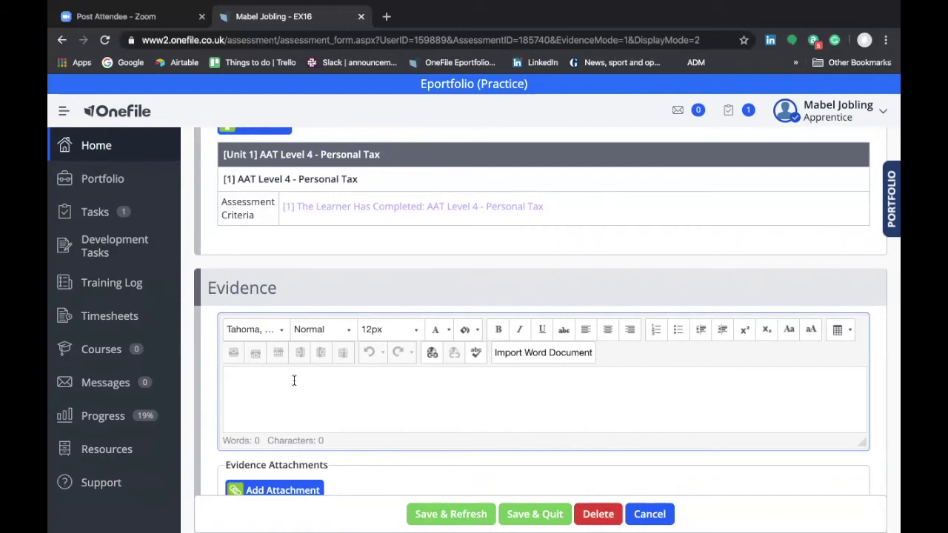
{"action": "type", "text": "I successfully complete my Personal Tax exam per the exam result."}
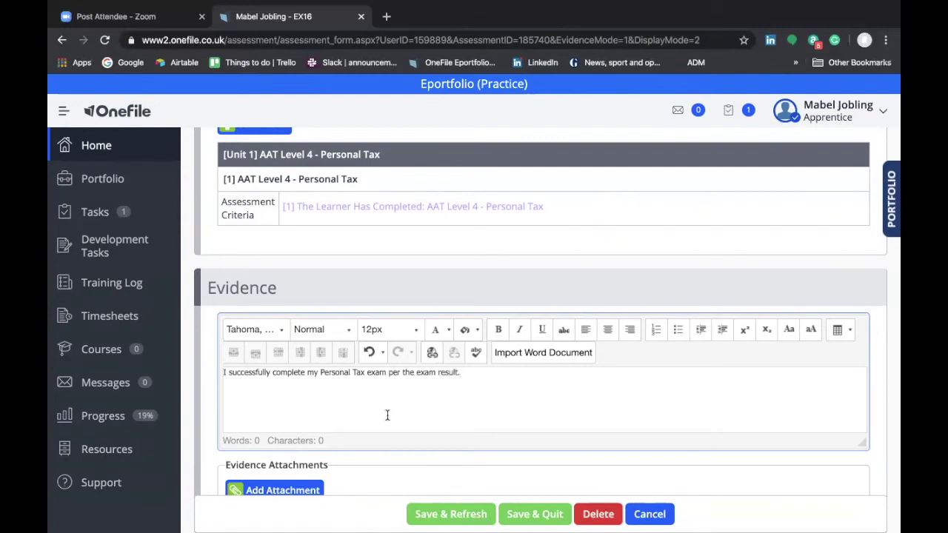
- Set the apprentice time in the task's timesheet to 5 minutes
{"action": "scroll", "coordinate": [387, 414], "scroll_direction": "down", "scroll_amount": 2}
{"action": "scroll", "coordinate": [387, 415], "scroll_direction": "down", "scroll_amount": 5}
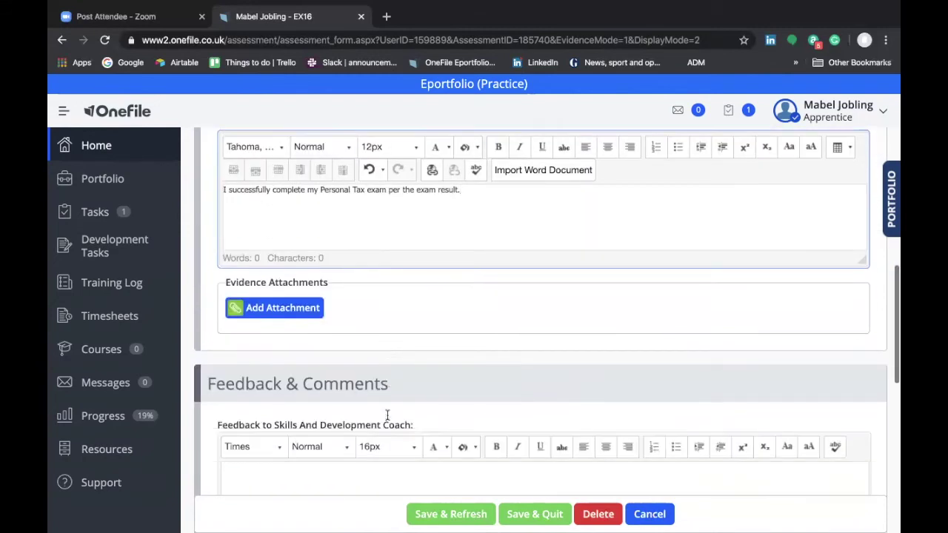
{"action": "scroll", "coordinate": [387, 404], "scroll_direction": "down", "scroll_amount": 1}
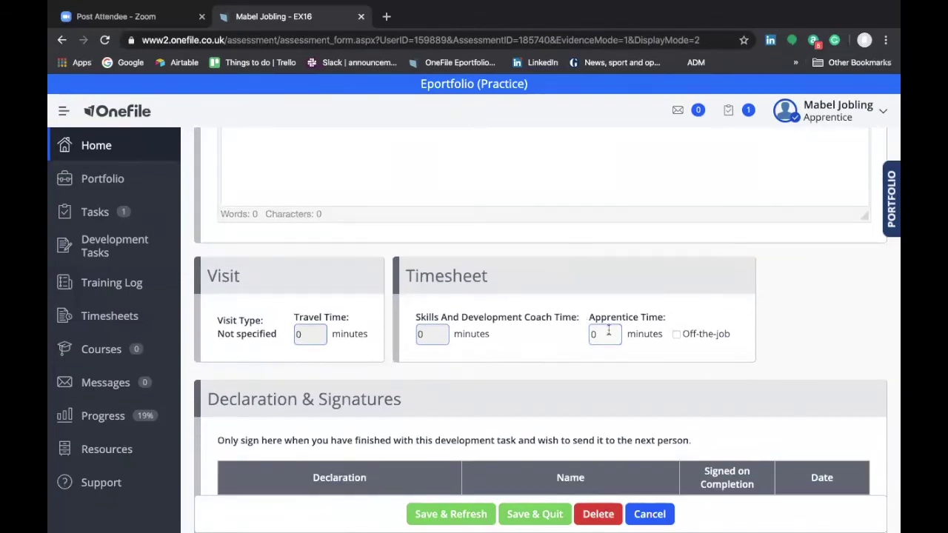
{"action": "scroll", "coordinate": [597, 332], "scroll_direction": "down", "scroll_amount": 1}
{"action": "scroll", "coordinate": [598, 305], "scroll_direction": "up", "scroll_amount": 1}
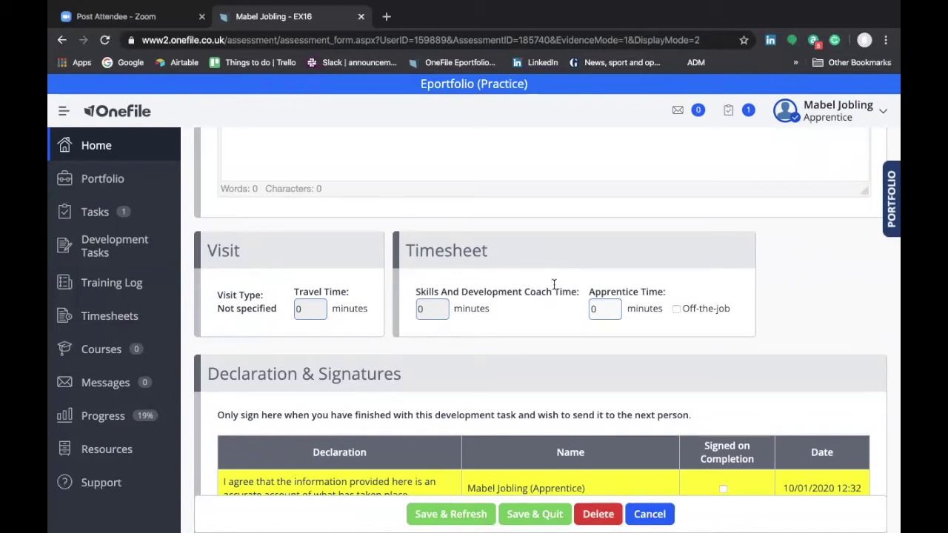
{"action": "double_click", "coordinate": [592, 310]}
{"action": "key", "text": "BackSpace"}
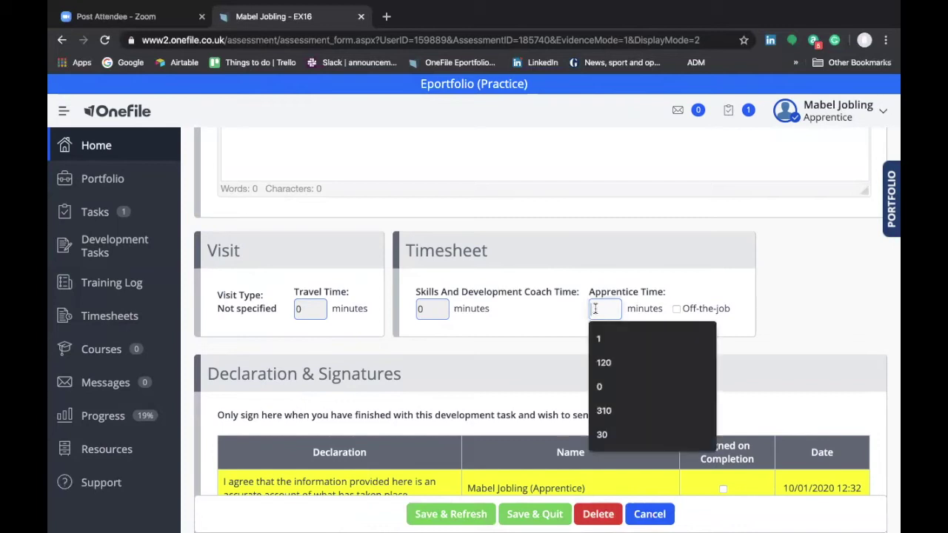
{"action": "type", "text": "5"}
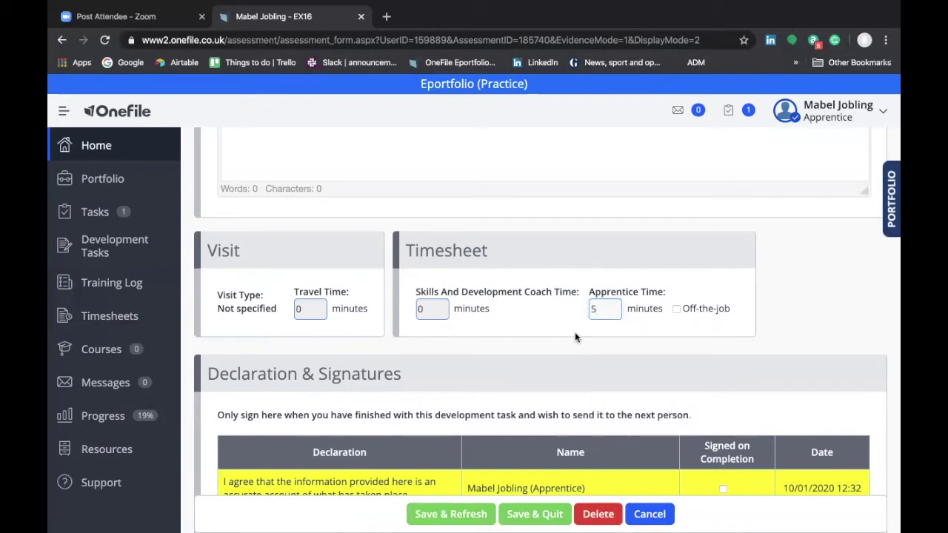
- Sign the apprentice declaration as completed, then save and quit the Personal Tax task
{"action": "scroll", "coordinate": [575, 332], "scroll_direction": "down", "scroll_amount": 2}
{"action": "left_click", "coordinate": [723, 421]}
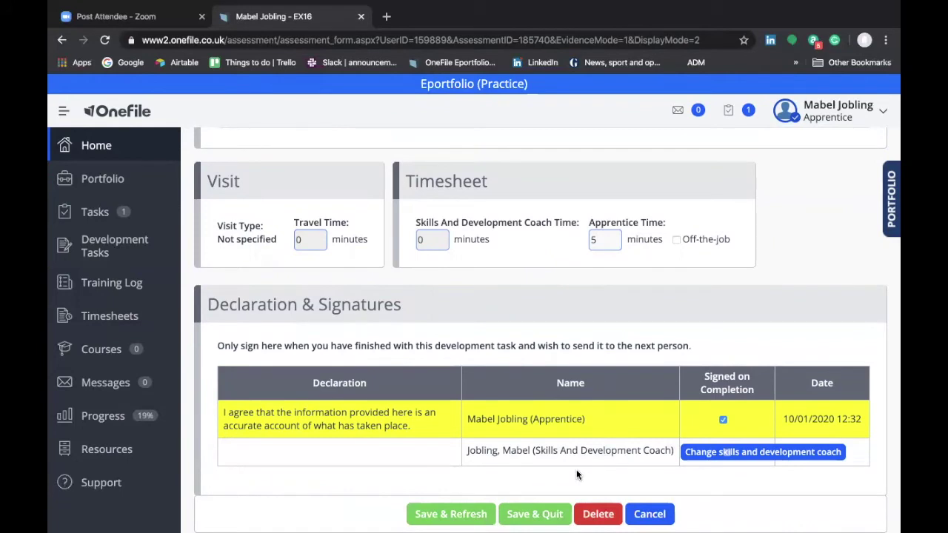
{"action": "left_click", "coordinate": [533, 514]}
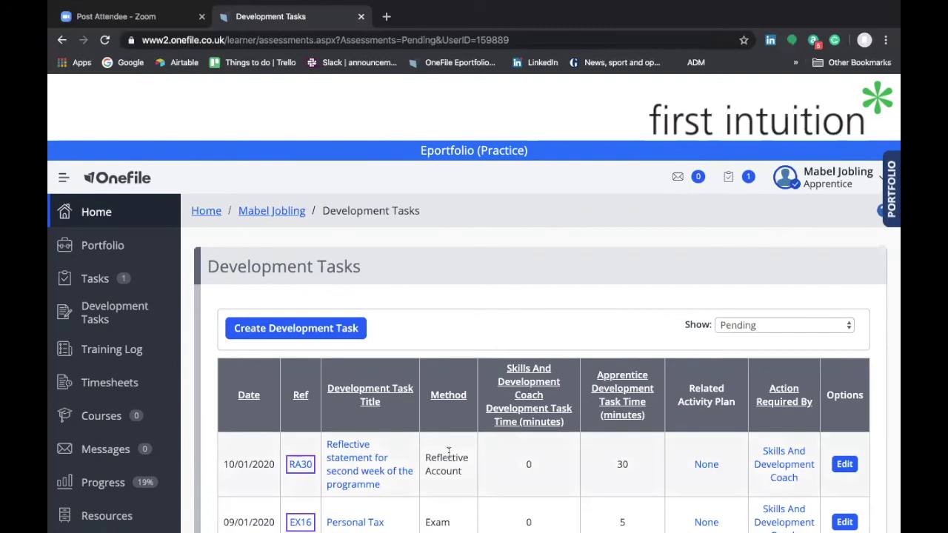
- Create another development task with Reflective Account as its primary method and 09/01/2020 as its date
{"action": "scroll", "coordinate": [448, 452], "scroll_direction": "down", "scroll_amount": 1}
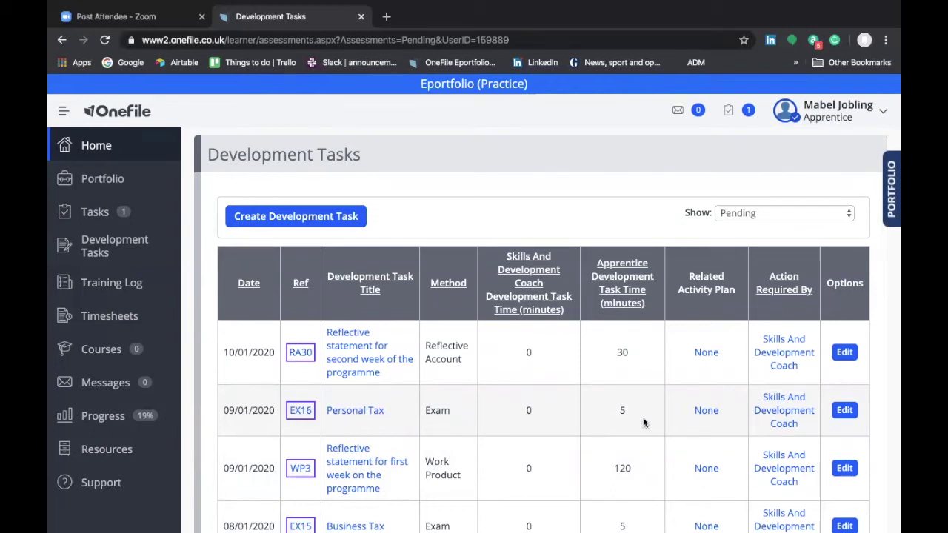
{"action": "scroll", "coordinate": [475, 231], "scroll_direction": "up", "scroll_amount": 2}
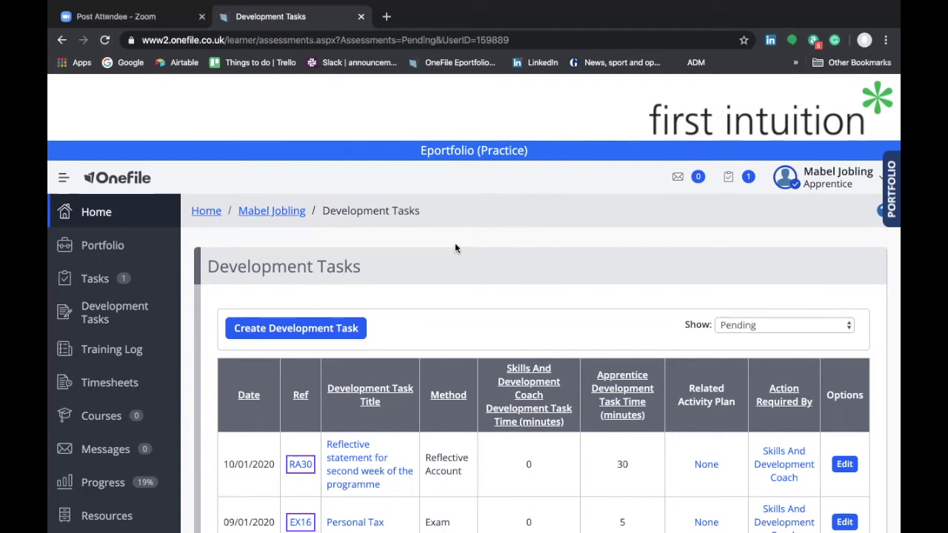
{"action": "left_click", "coordinate": [326, 328]}
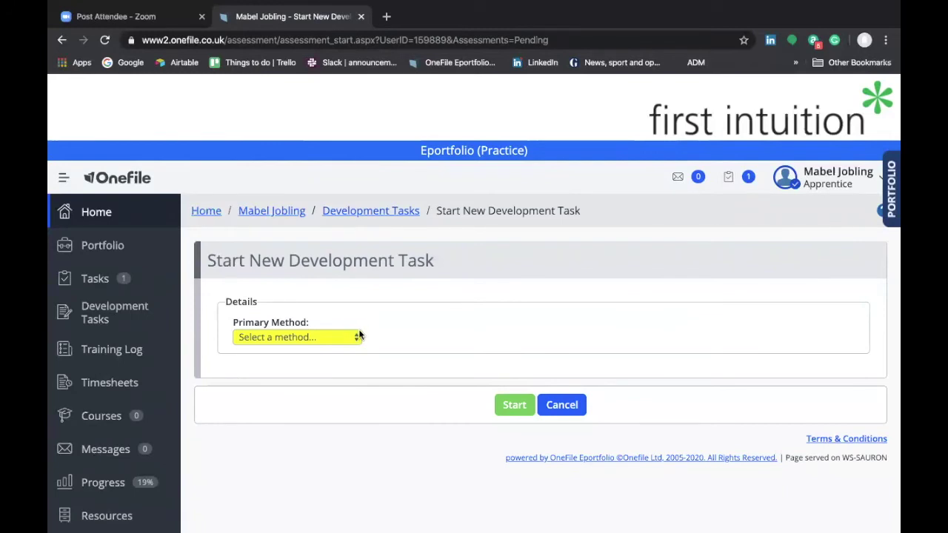
{"action": "left_click", "coordinate": [358, 336]}
{"action": "left_click", "coordinate": [317, 400]}
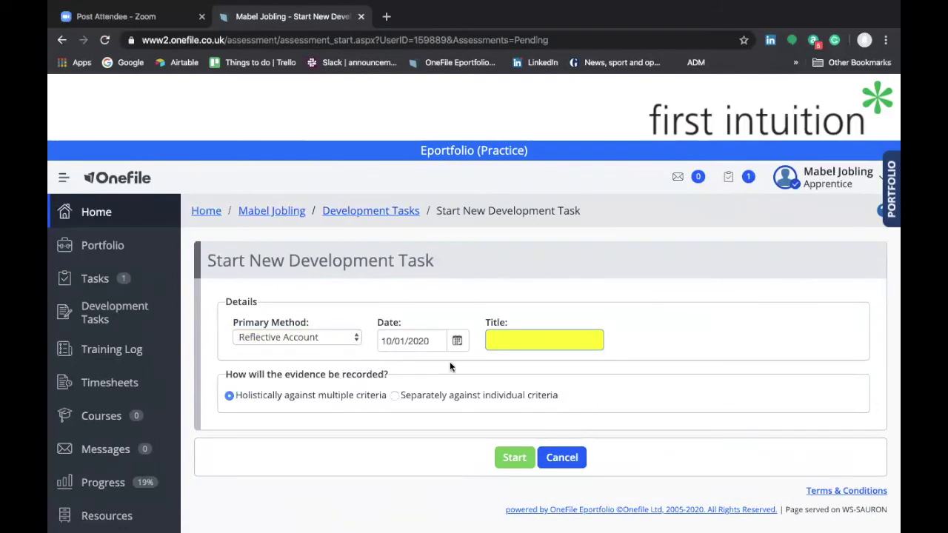
{"action": "left_click", "coordinate": [457, 341]}
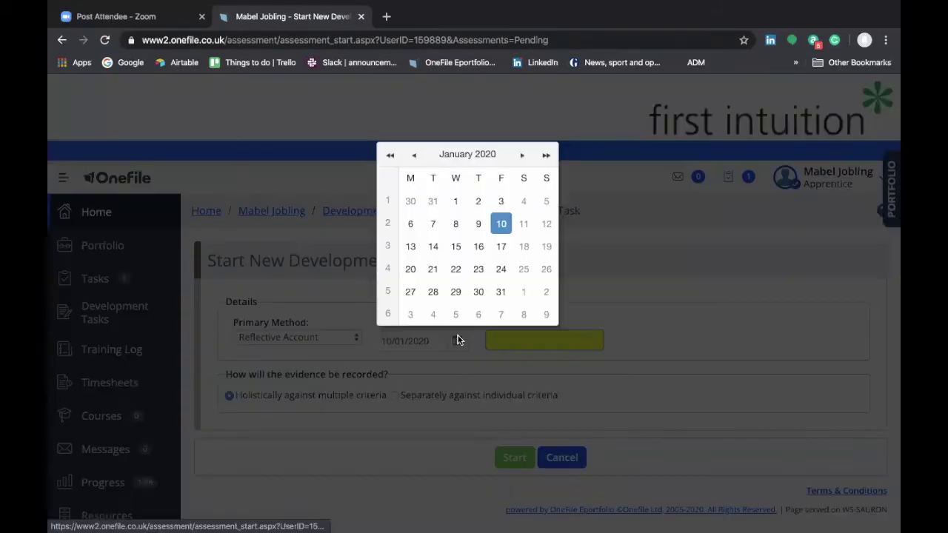
{"action": "left_click", "coordinate": [479, 224]}
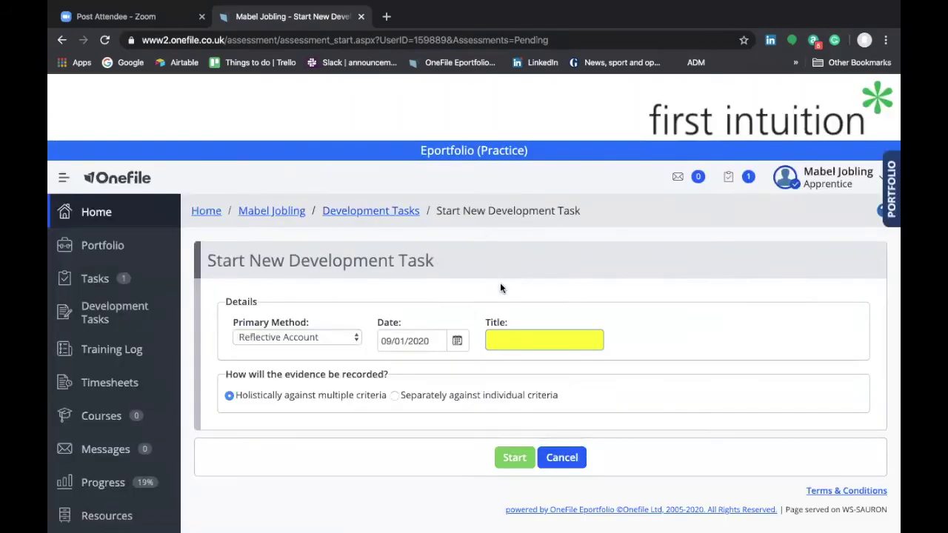
- Title the reflective account task "Leadership Skills Day" and start it
{"action": "left_click", "coordinate": [513, 339]}
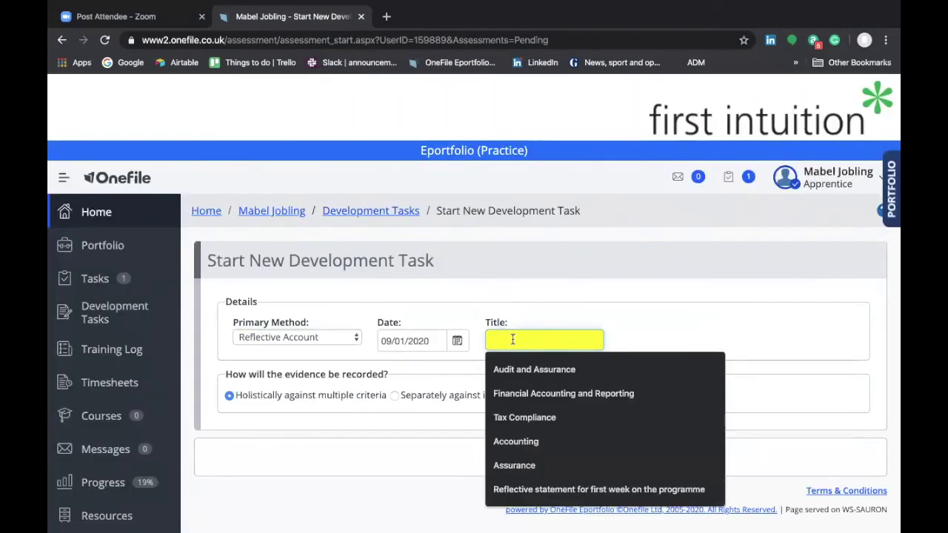
{"action": "type", "text": "Lea"}
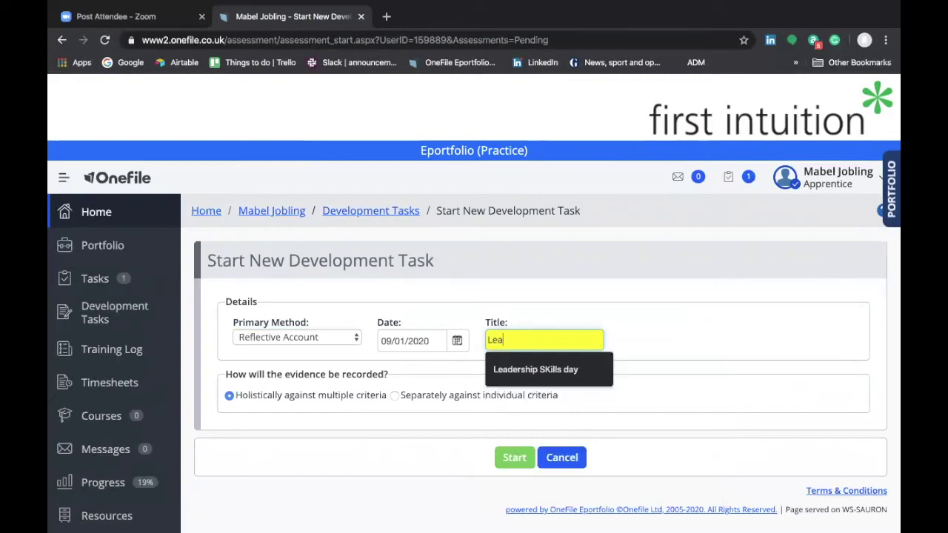
{"action": "type", "text": "dership Skills Day"}
{"action": "left_click", "coordinate": [683, 340]}
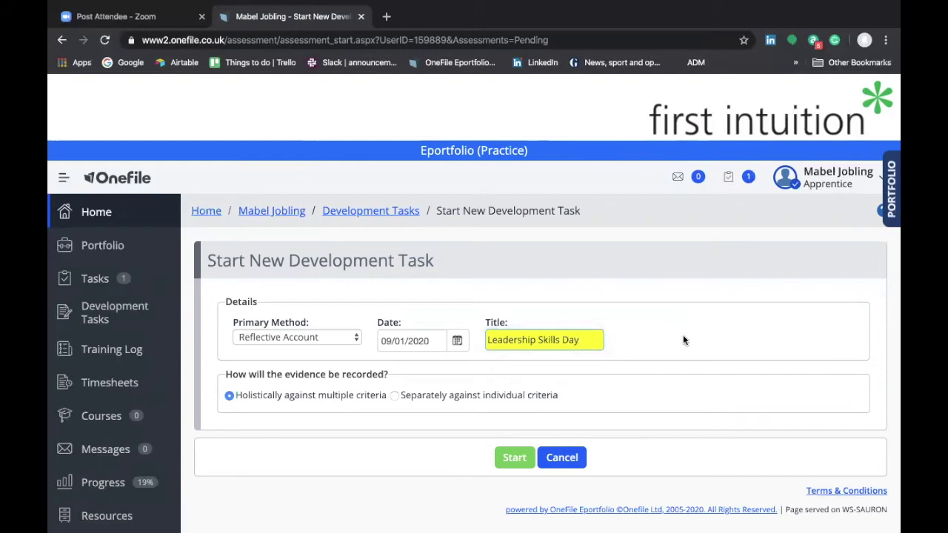
{"action": "left_click", "coordinate": [510, 459]}
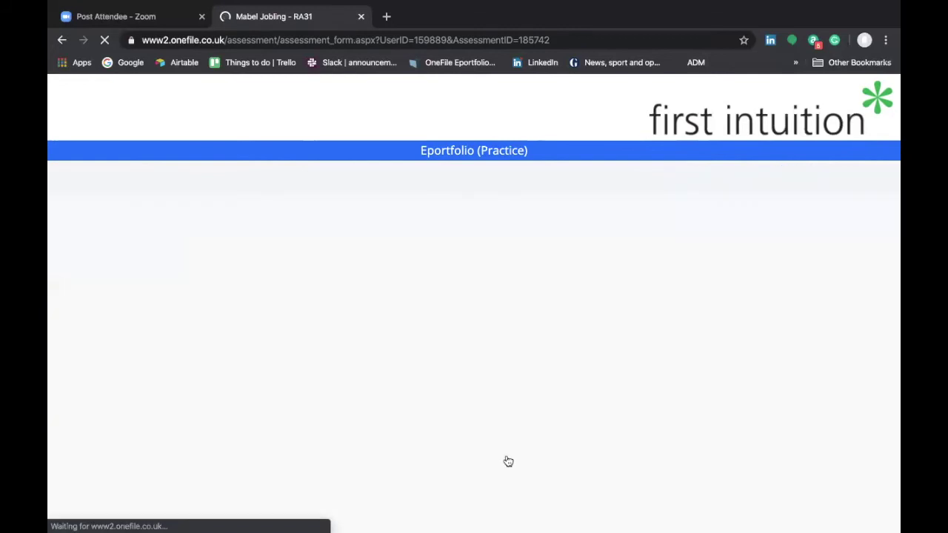
- Set the task's criteria to the Leadership criterion in Unit 01 of Skills and Development Days - Level 4, save, and return to the task
{"action": "scroll", "coordinate": [506, 460], "scroll_direction": "down", "scroll_amount": 2}
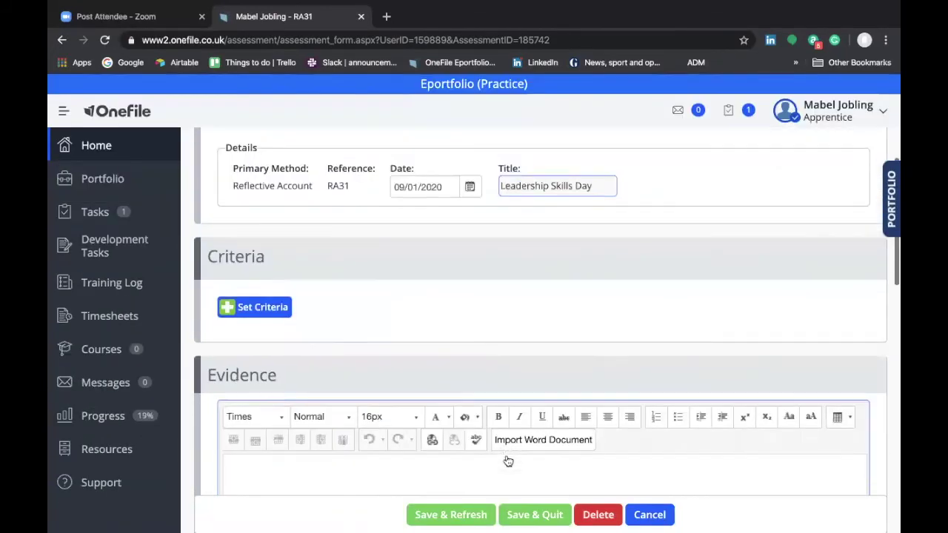
{"action": "left_click", "coordinate": [257, 309]}
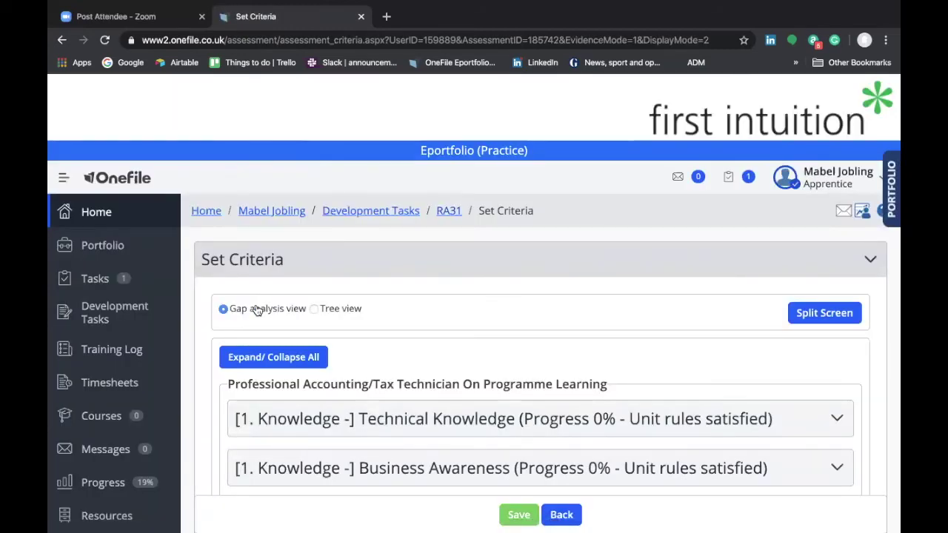
{"action": "scroll", "coordinate": [257, 310], "scroll_direction": "down", "scroll_amount": 10}
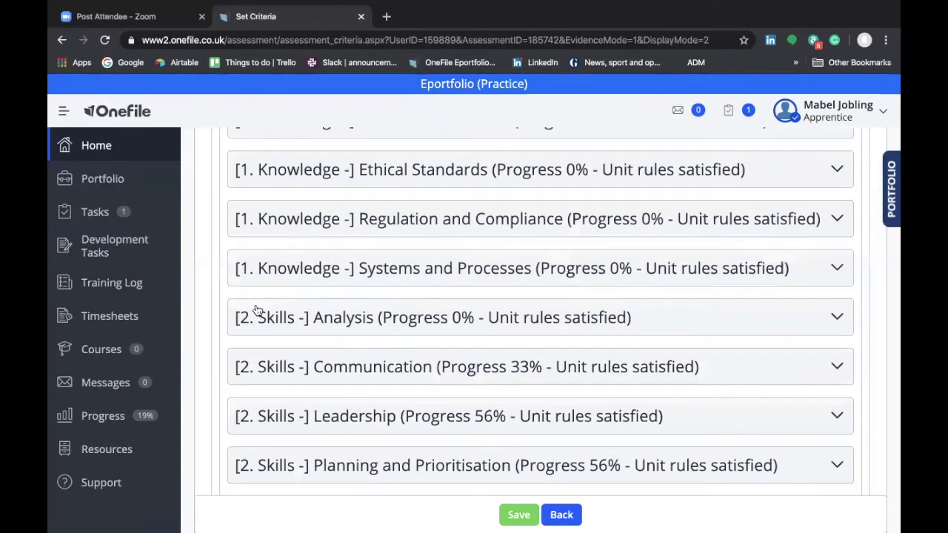
{"action": "scroll", "coordinate": [257, 310], "scroll_direction": "down", "scroll_amount": 9}
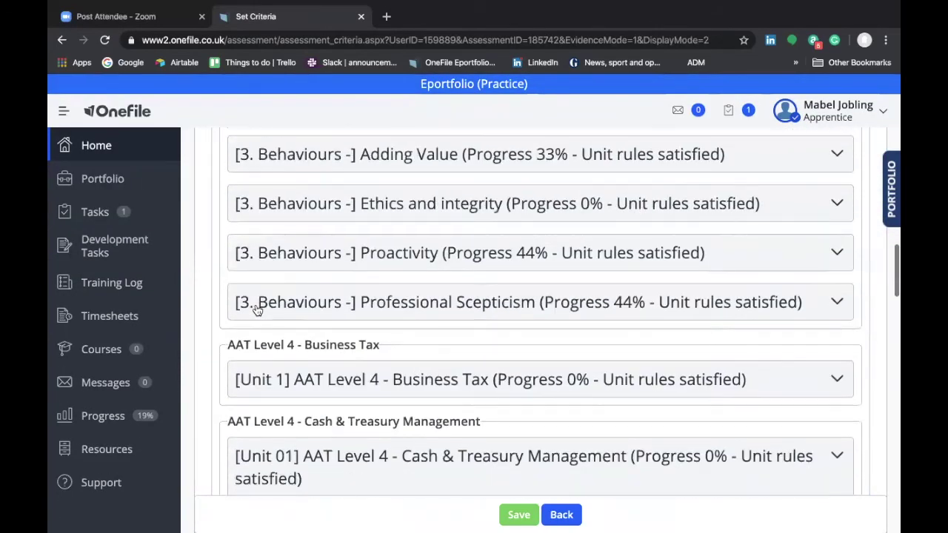
{"action": "scroll", "coordinate": [257, 310], "scroll_direction": "down", "scroll_amount": 6}
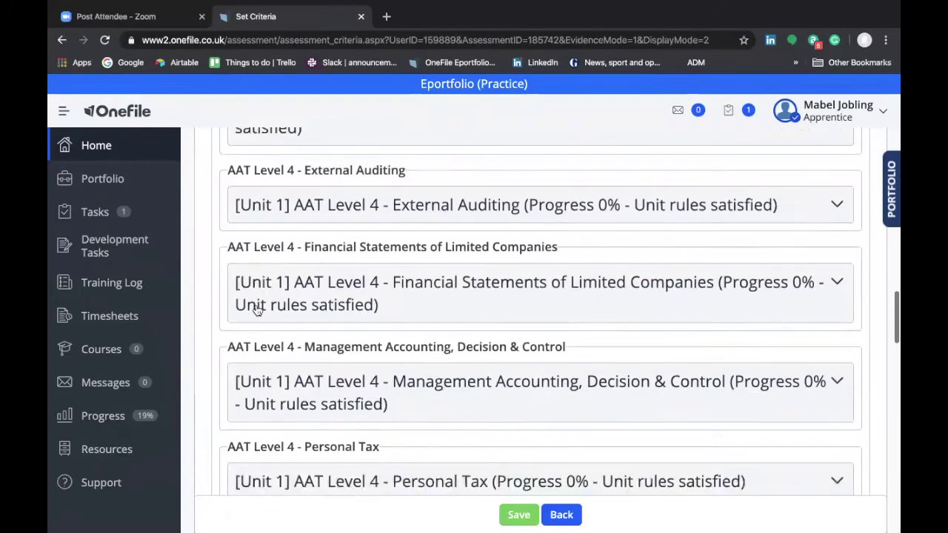
{"action": "scroll", "coordinate": [257, 310], "scroll_direction": "down", "scroll_amount": 11}
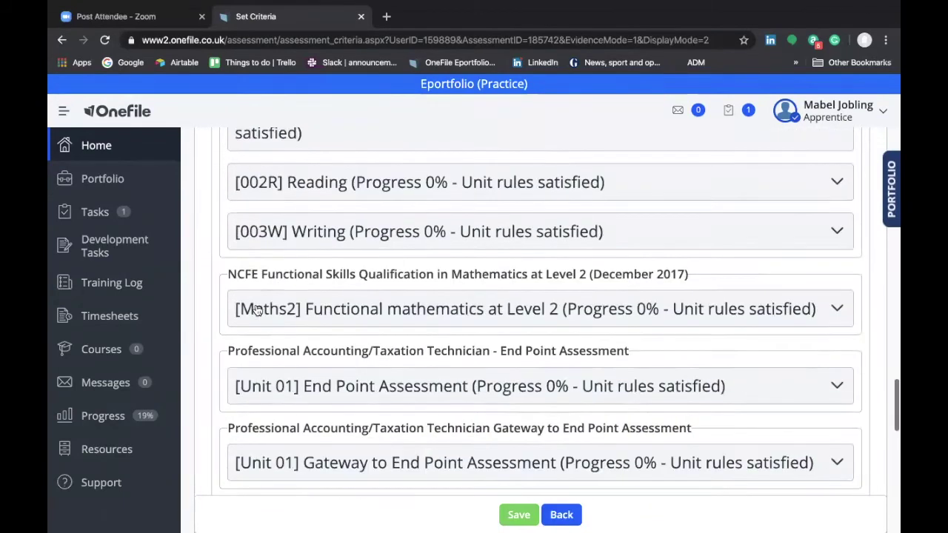
{"action": "scroll", "coordinate": [257, 310], "scroll_direction": "down", "scroll_amount": 2}
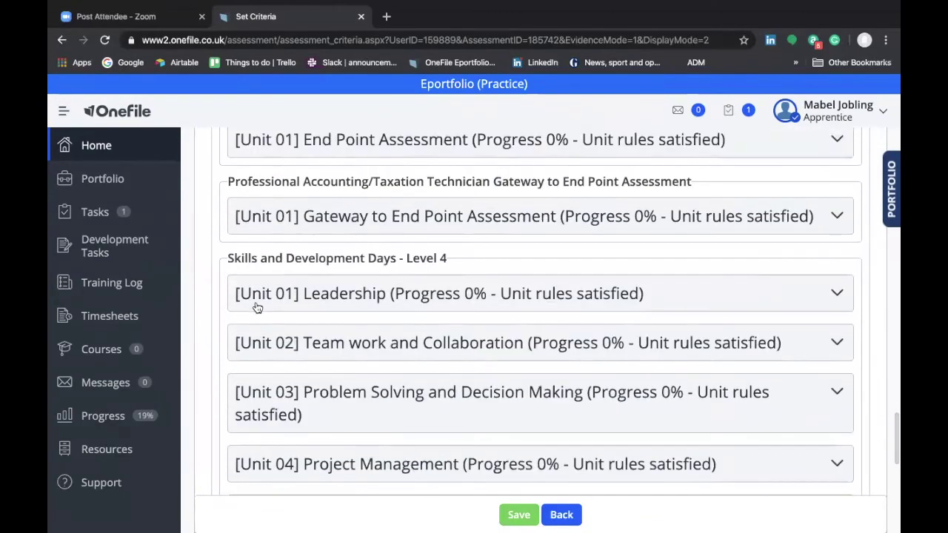
{"action": "left_click", "coordinate": [348, 300]}
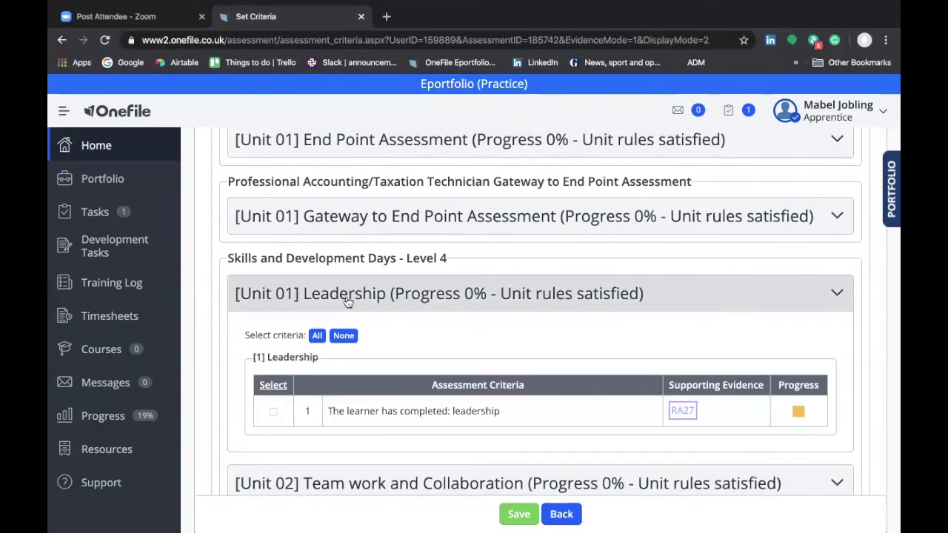
{"action": "left_click", "coordinate": [274, 411]}
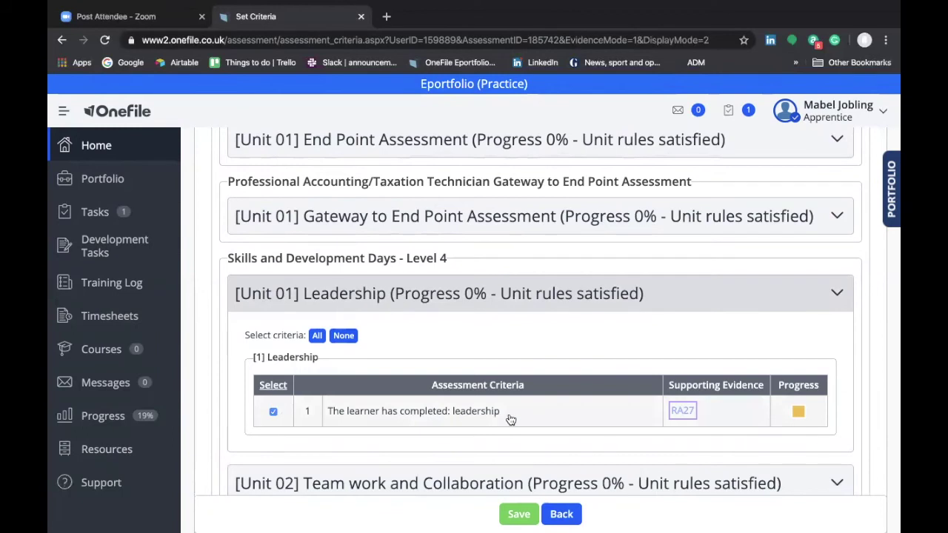
{"action": "scroll", "coordinate": [509, 420], "scroll_direction": "down", "scroll_amount": 1}
{"action": "left_click", "coordinate": [518, 515]}
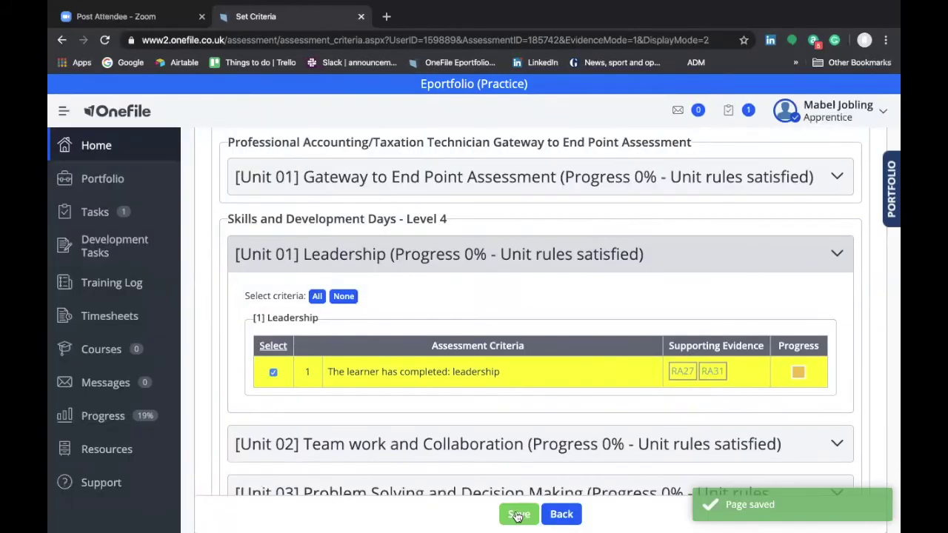
{"action": "left_click", "coordinate": [555, 516]}
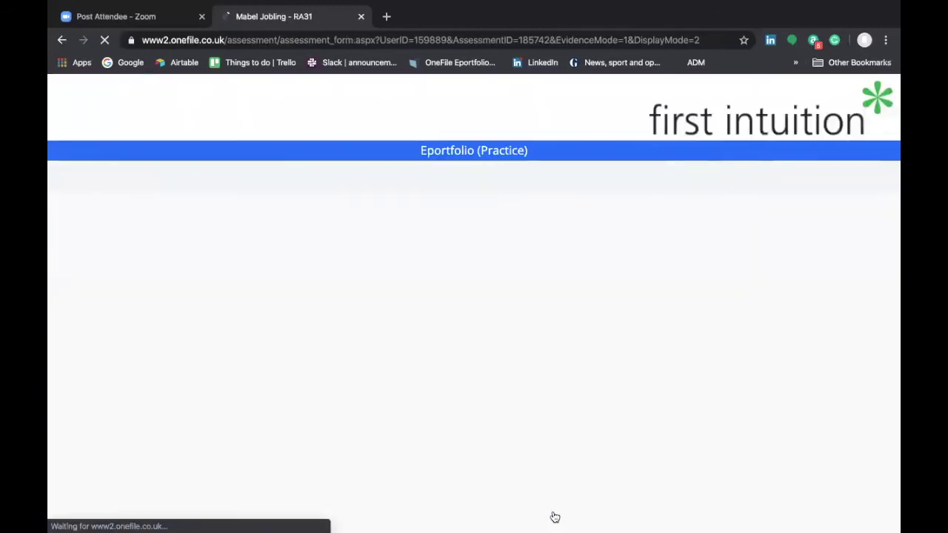
- Write "I learned the importance of leadership." as the evidence text of the reflective account
{"action": "scroll", "coordinate": [518, 465], "scroll_direction": "down", "scroll_amount": 3}
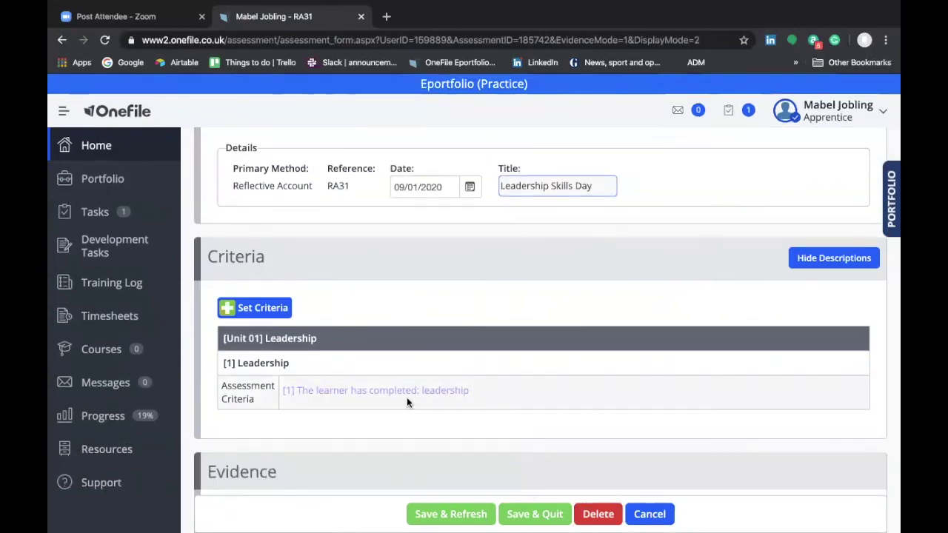
{"action": "scroll", "coordinate": [512, 400], "scroll_direction": "down", "scroll_amount": 4}
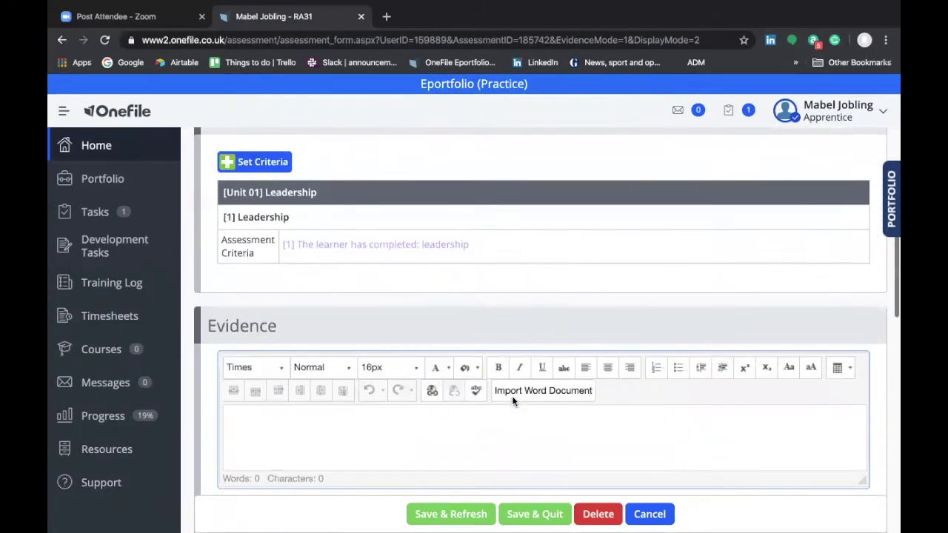
{"action": "left_click", "coordinate": [374, 404]}
{"action": "scroll", "coordinate": [373, 404], "scroll_direction": "down", "scroll_amount": 1}
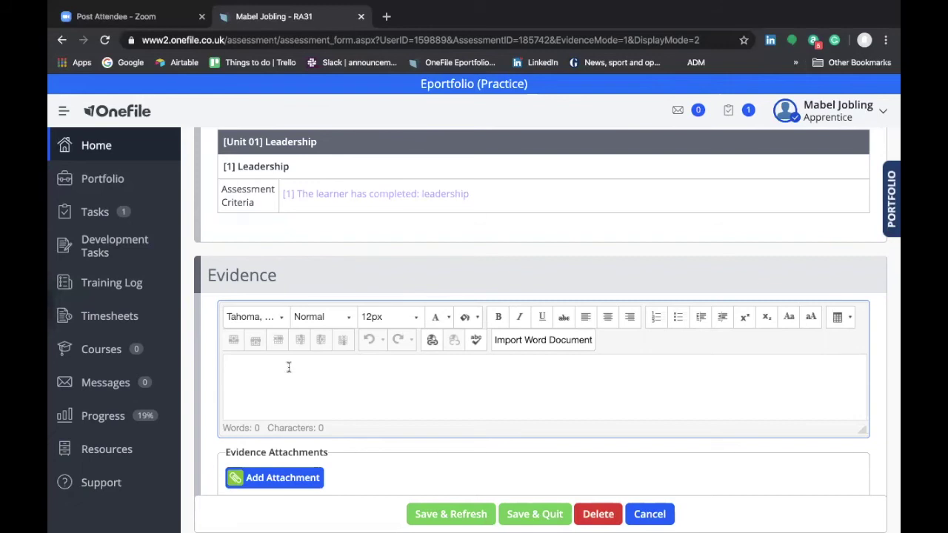
{"action": "scroll", "coordinate": [365, 364], "scroll_direction": "down", "scroll_amount": 3}
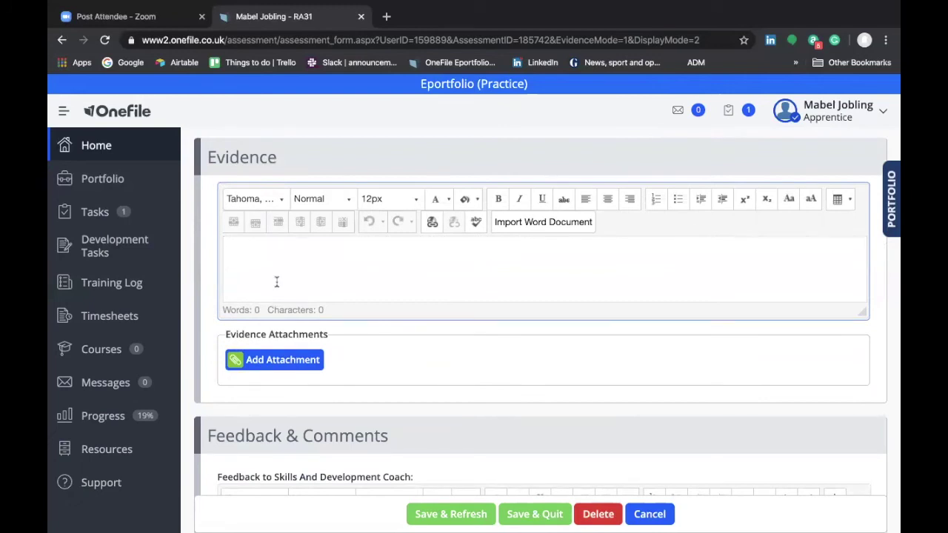
{"action": "type", "text": "I learned the importance of "}
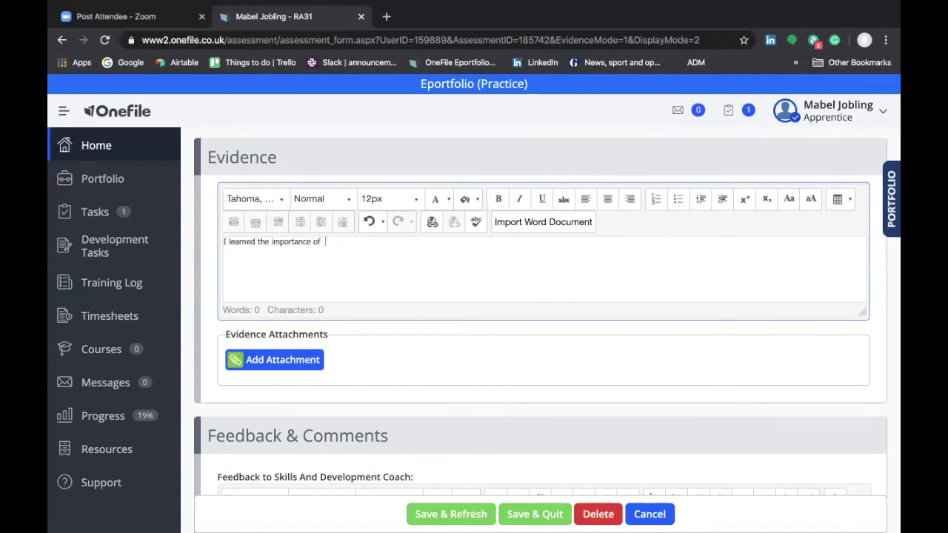
{"action": "type", "text": "leadership."}
- Set the apprentice time in the reflective account's timesheet to 30 minutes
{"action": "scroll", "coordinate": [418, 351], "scroll_direction": "down", "scroll_amount": 5}
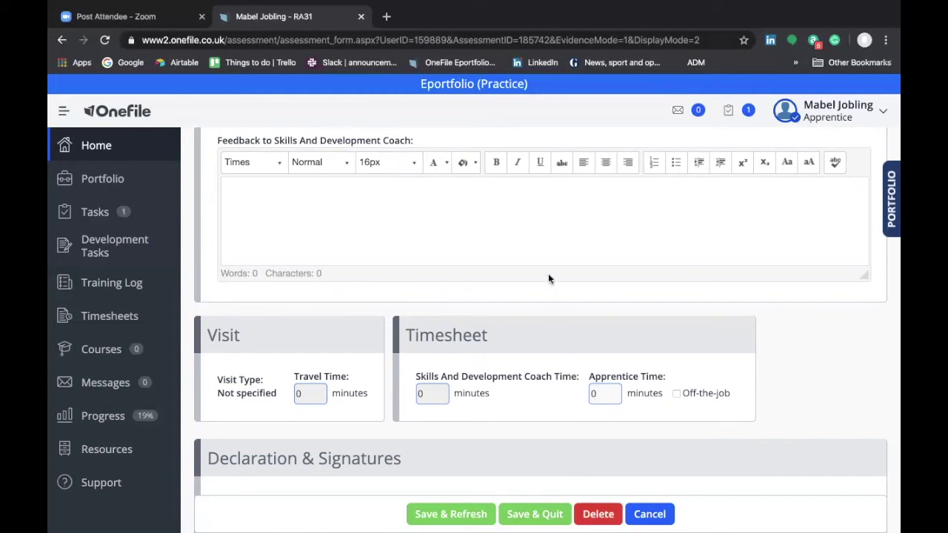
{"action": "scroll", "coordinate": [548, 278], "scroll_direction": "up", "scroll_amount": 2}
{"action": "scroll", "coordinate": [548, 279], "scroll_direction": "down", "scroll_amount": 1}
{"action": "scroll", "coordinate": [549, 279], "scroll_direction": "up", "scroll_amount": 1}
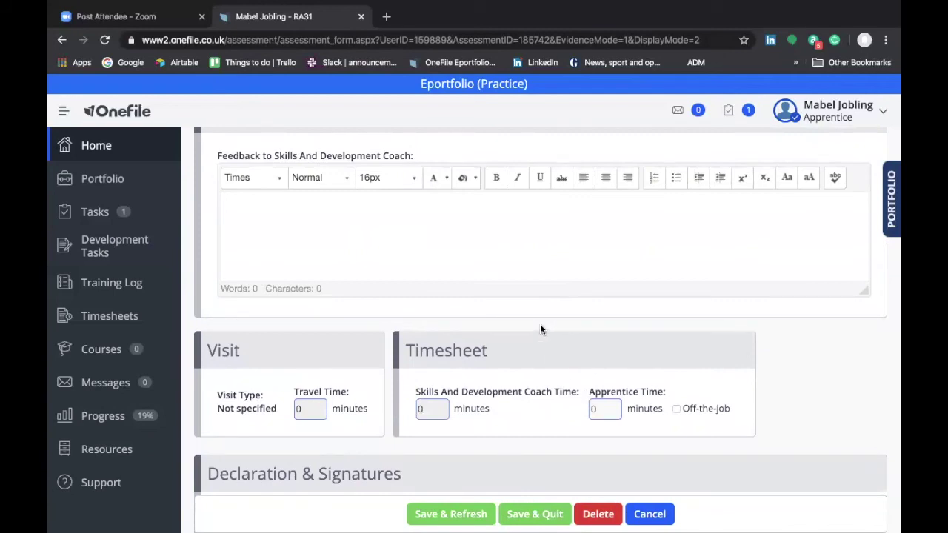
{"action": "scroll", "coordinate": [541, 329], "scroll_direction": "up", "scroll_amount": 2}
{"action": "scroll", "coordinate": [541, 329], "scroll_direction": "down", "scroll_amount": 1}
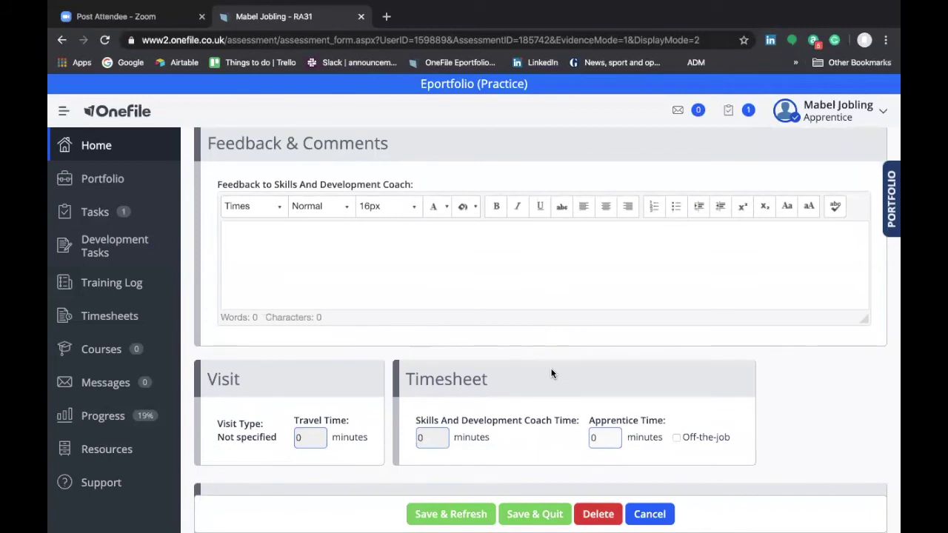
{"action": "left_click", "coordinate": [601, 441]}
{"action": "key", "text": "BackSpace"}
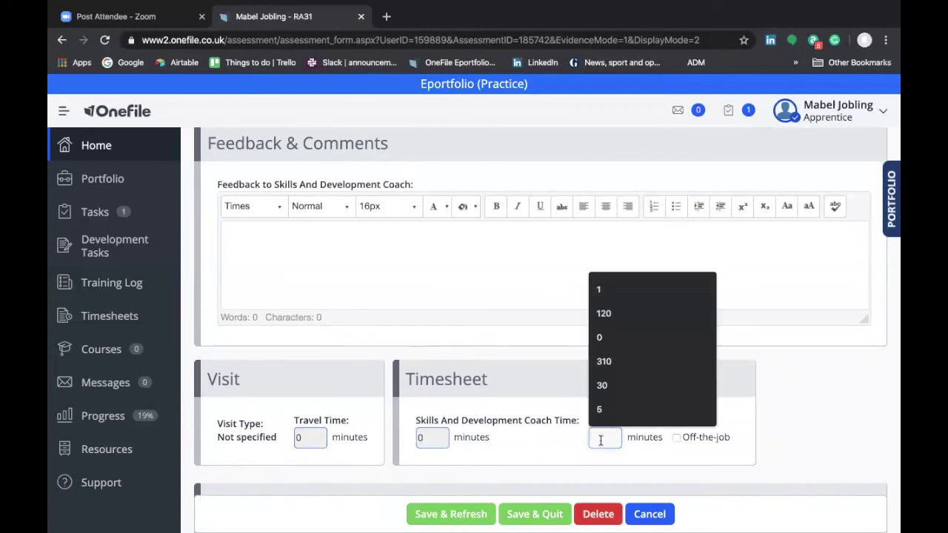
{"action": "type", "text": "30"}
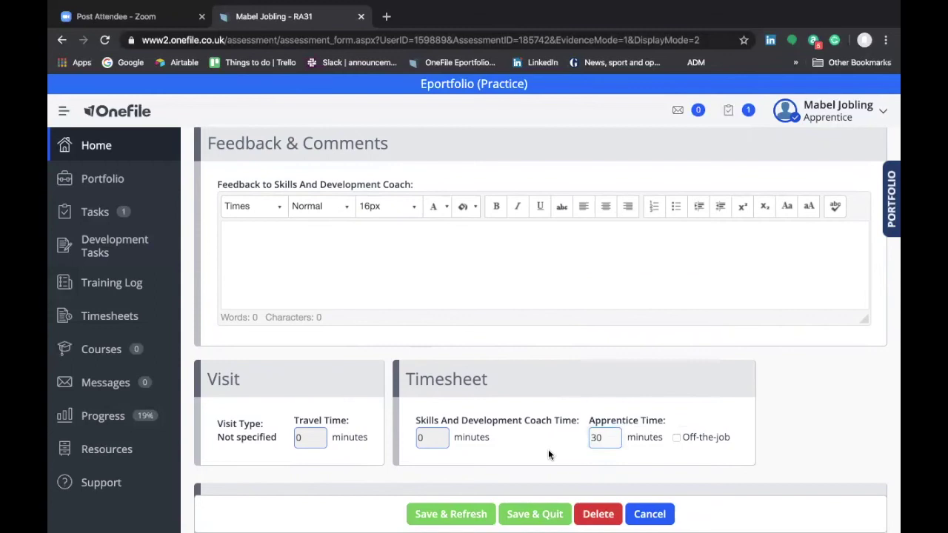
- Sign the apprentice declaration on completion, then save and quit the Leadership Skills Day task
{"action": "scroll", "coordinate": [548, 449], "scroll_direction": "down", "scroll_amount": 3}
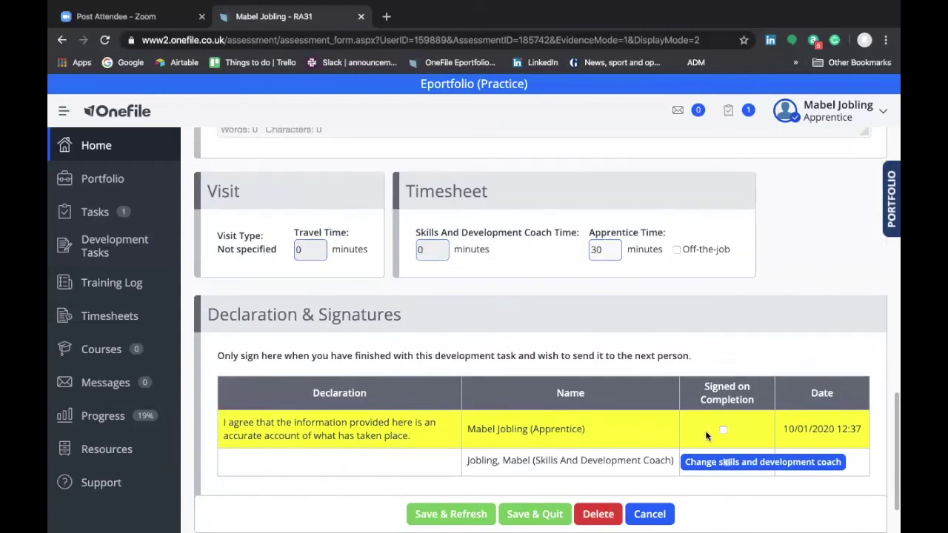
{"action": "left_click", "coordinate": [723, 430]}
{"action": "left_click", "coordinate": [534, 514]}
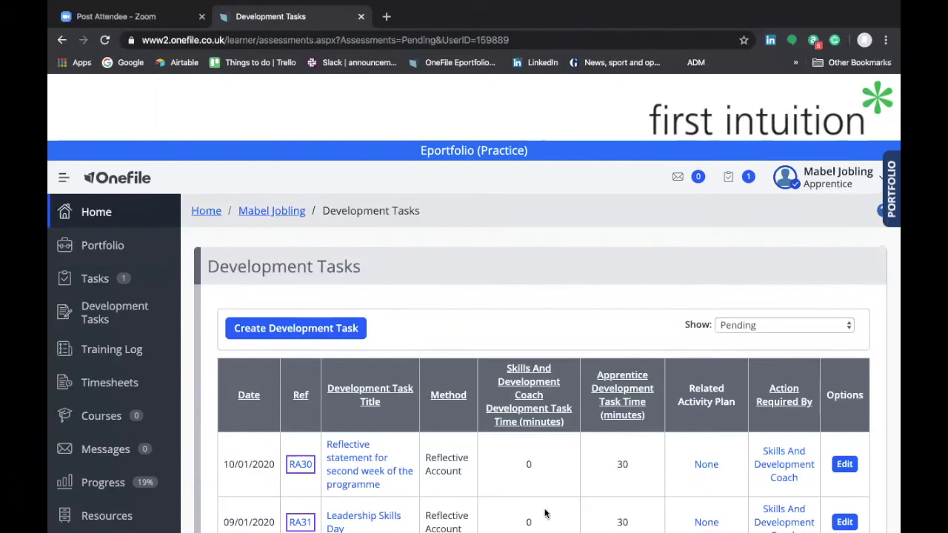
- Create a timesheet entry with the text "I attended the skills and development day titled Leadership."
{"action": "left_click", "coordinate": [109, 382]}
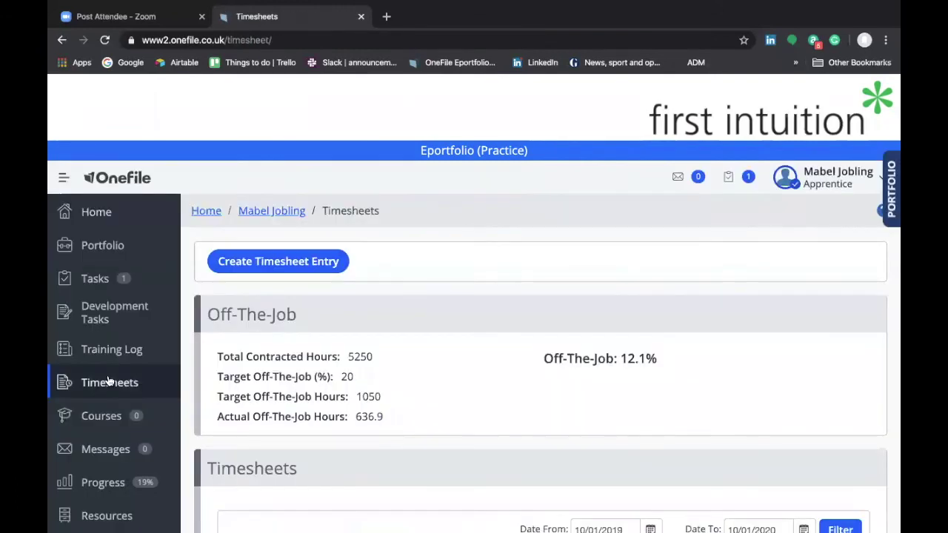
{"action": "left_click", "coordinate": [263, 268]}
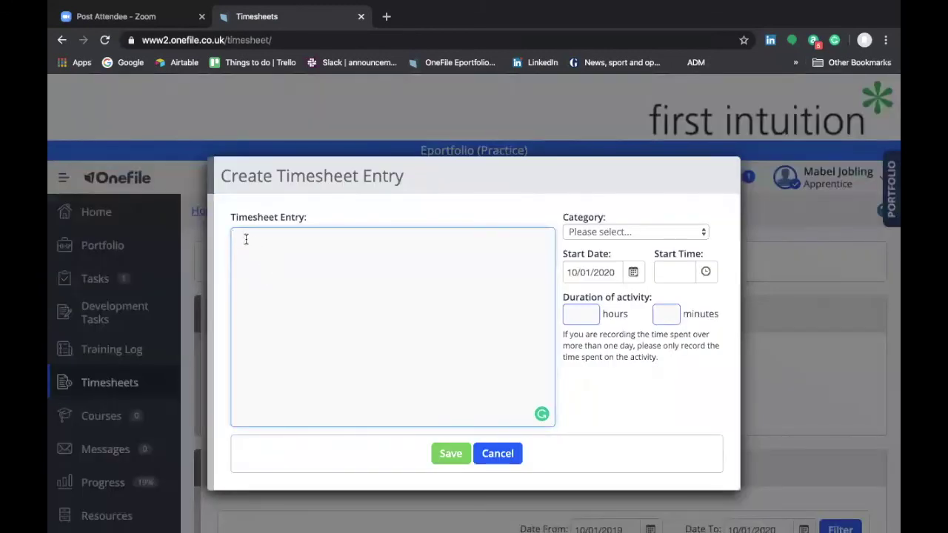
{"action": "type", "text": "I attended the skills and development dat"}
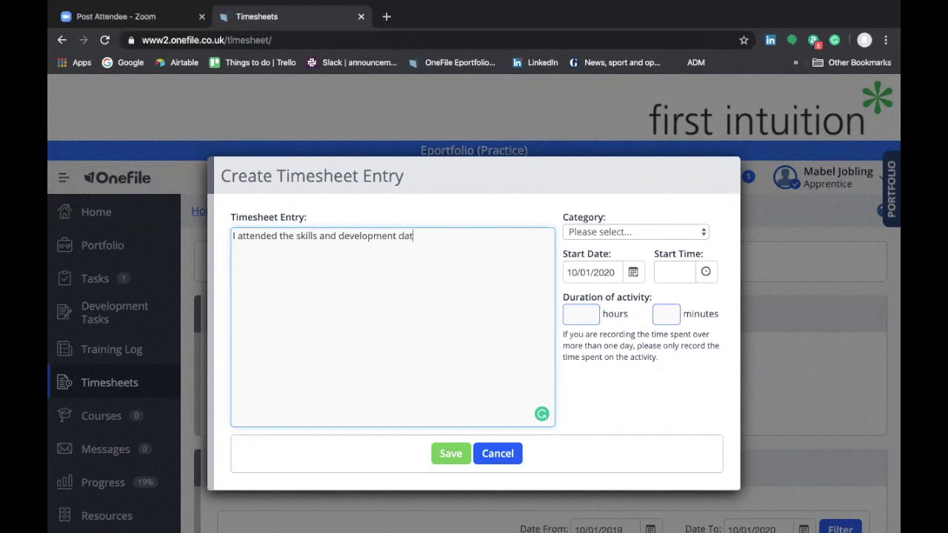
{"action": "key", "text": "BackSpace"}
{"action": "type", "text": "y titled Leadership."}
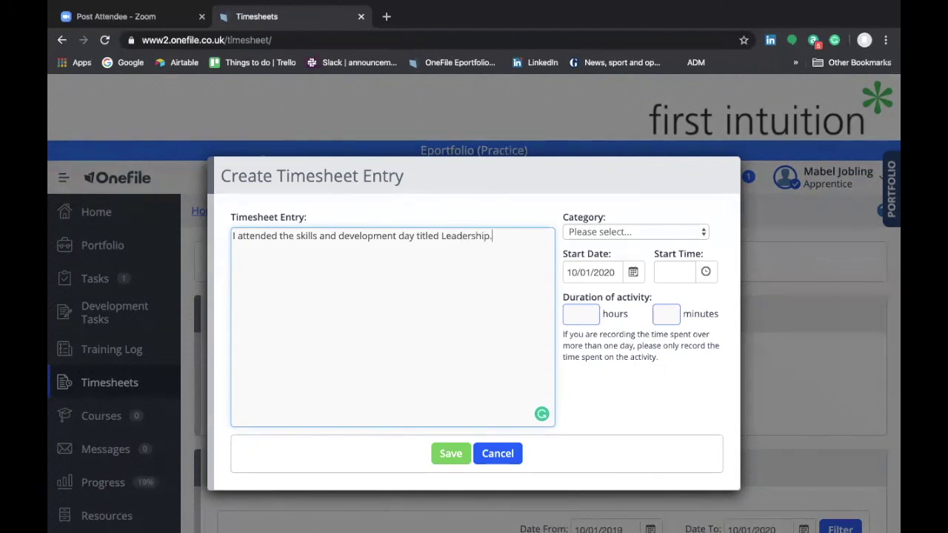
- Categorise the timesheet entry as Attending FI courses and set its start date to 09/01/2020
{"action": "left_click", "coordinate": [648, 228]}
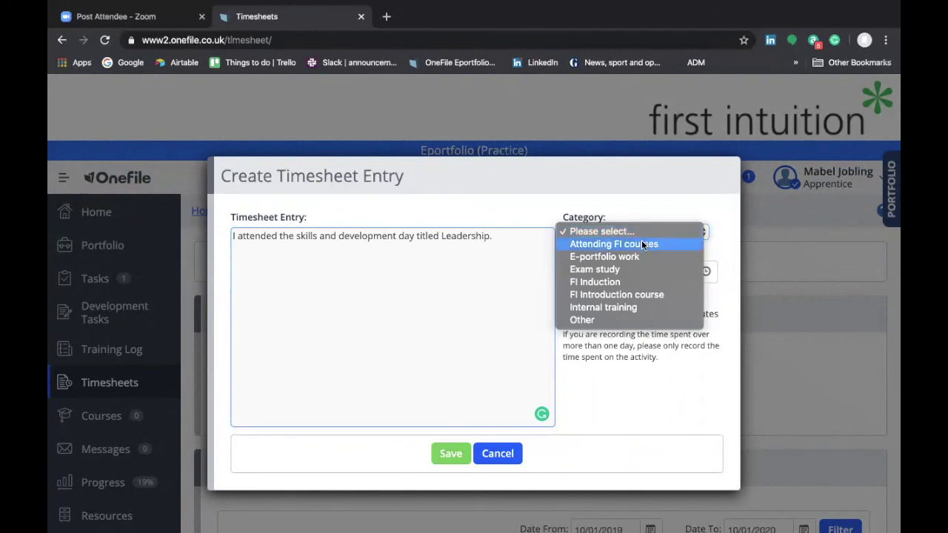
{"action": "left_click", "coordinate": [642, 243]}
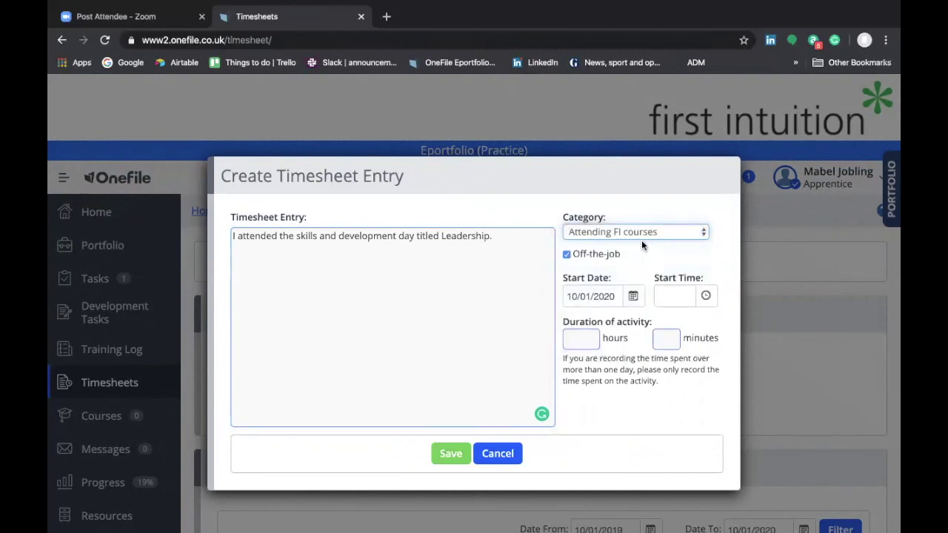
{"action": "left_click", "coordinate": [633, 296]}
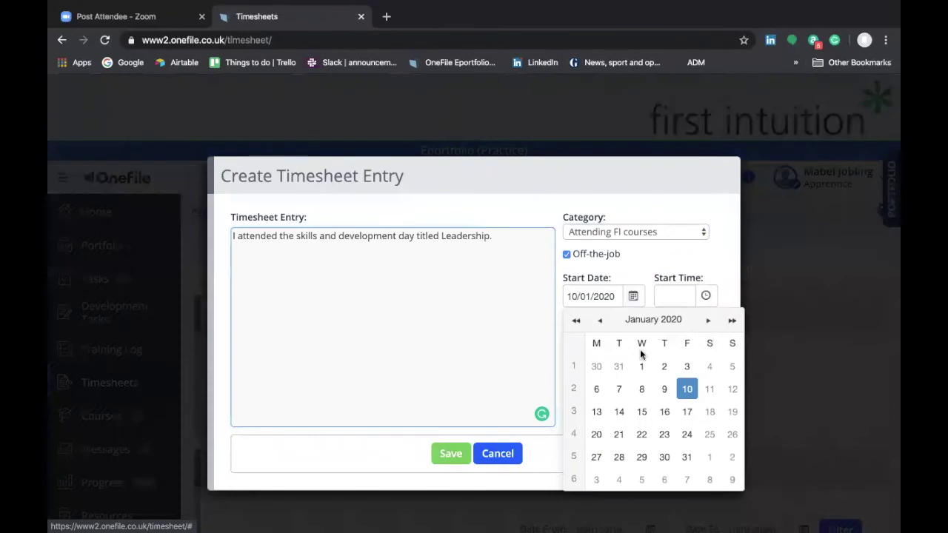
{"action": "left_click", "coordinate": [663, 391]}
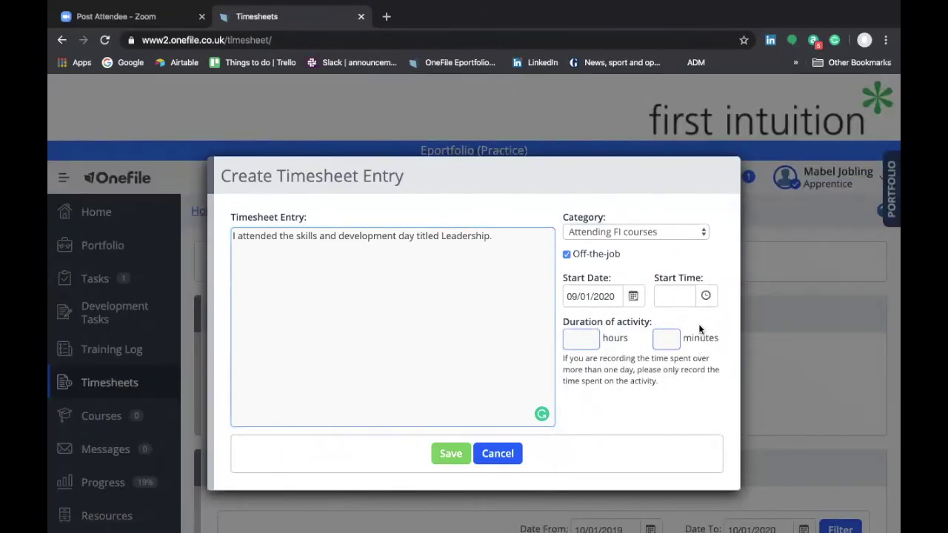
- Set the entry's start time to 09:30 and its duration to 6 hours 0 minutes, then save it
{"action": "left_click", "coordinate": [706, 296]}
{"action": "left_click", "coordinate": [621, 346]}
{"action": "left_click", "coordinate": [585, 338]}
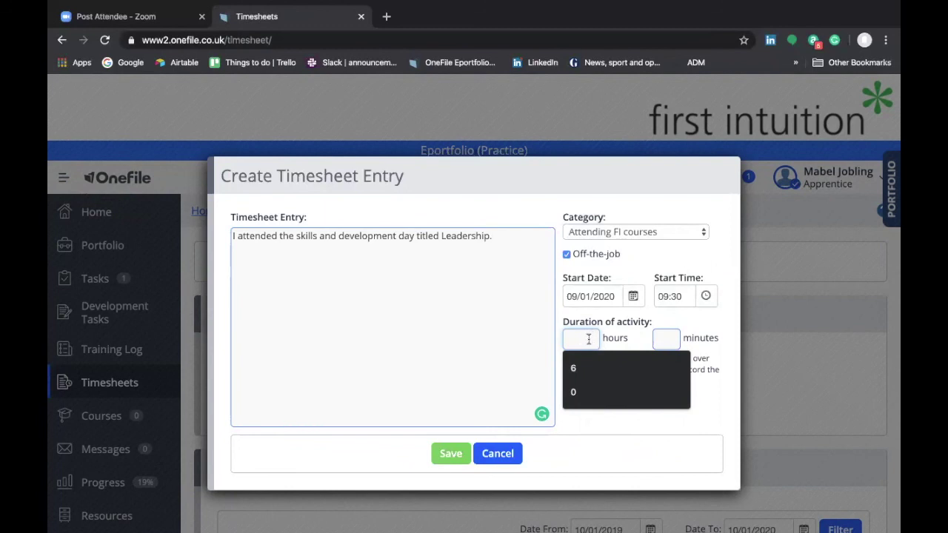
{"action": "type", "text": "6"}
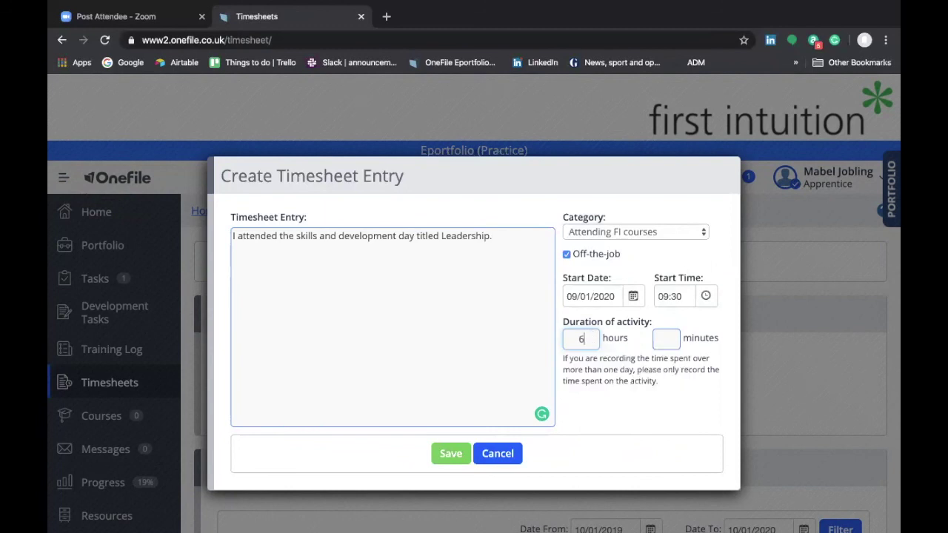
{"action": "left_click", "coordinate": [662, 338]}
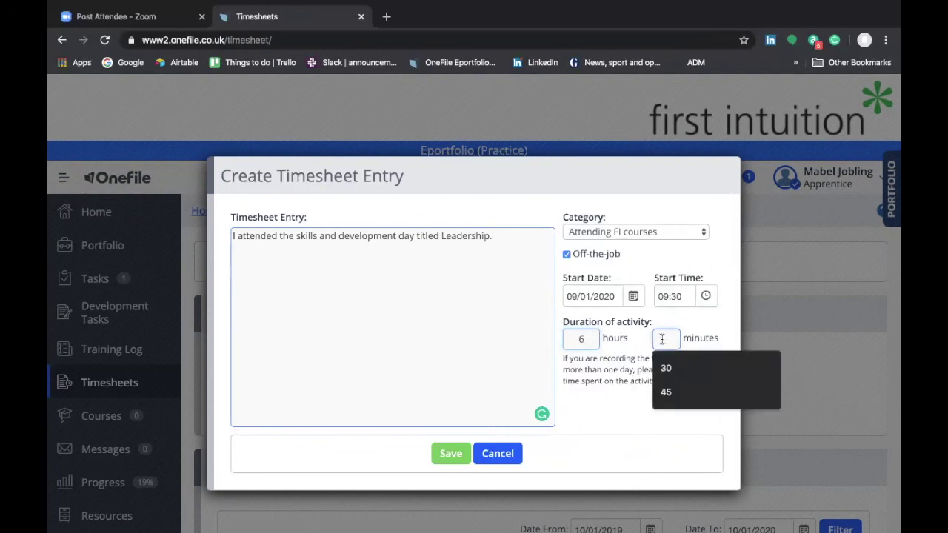
{"action": "type", "text": "0"}
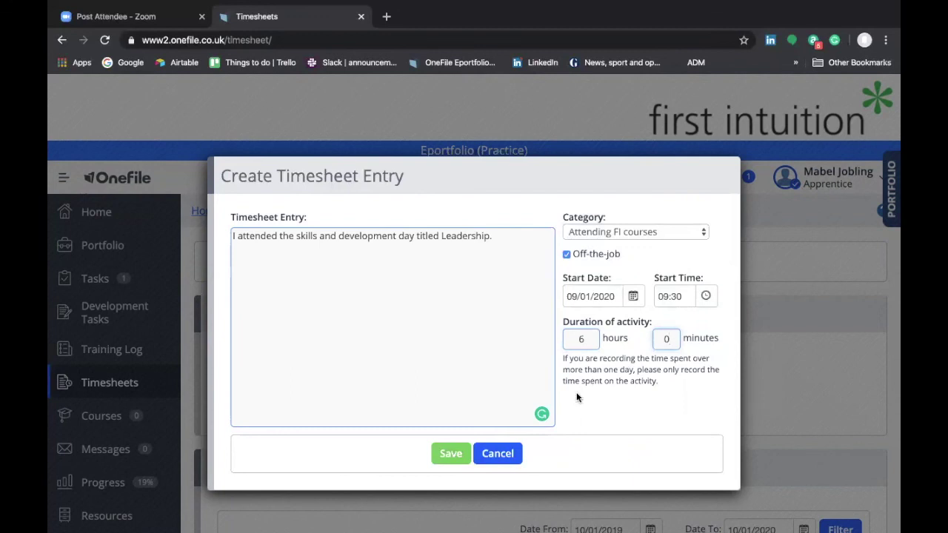
{"action": "left_click", "coordinate": [452, 455]}
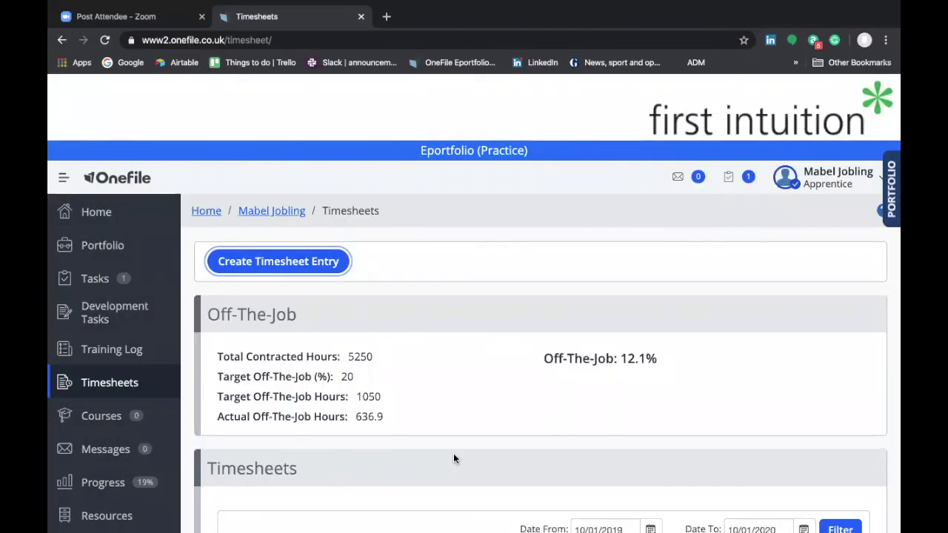
- Review the timesheet's category totals, the list of entries and the off-the-job summary
{"action": "scroll", "coordinate": [454, 459], "scroll_direction": "down", "scroll_amount": 3}
{"action": "scroll", "coordinate": [454, 459], "scroll_direction": "down", "scroll_amount": 6}
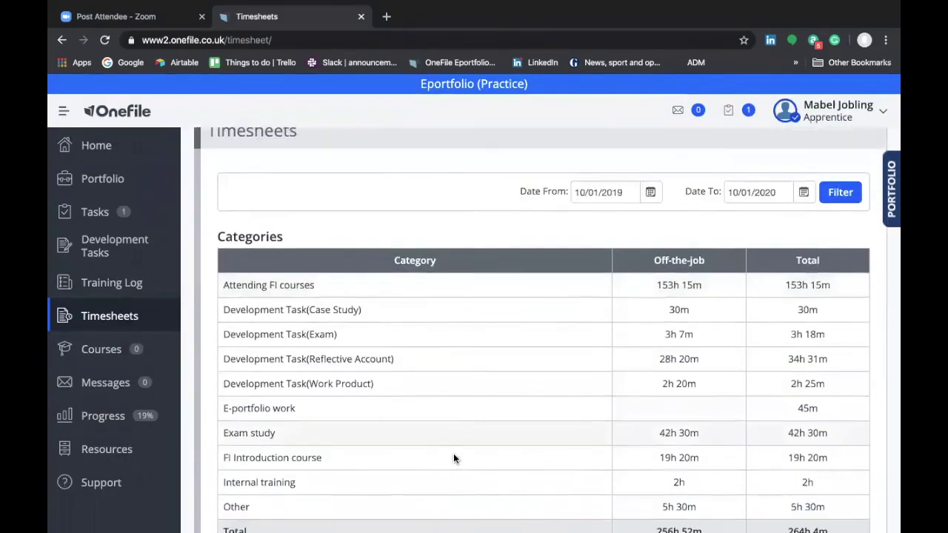
{"action": "scroll", "coordinate": [454, 459], "scroll_direction": "down", "scroll_amount": 1}
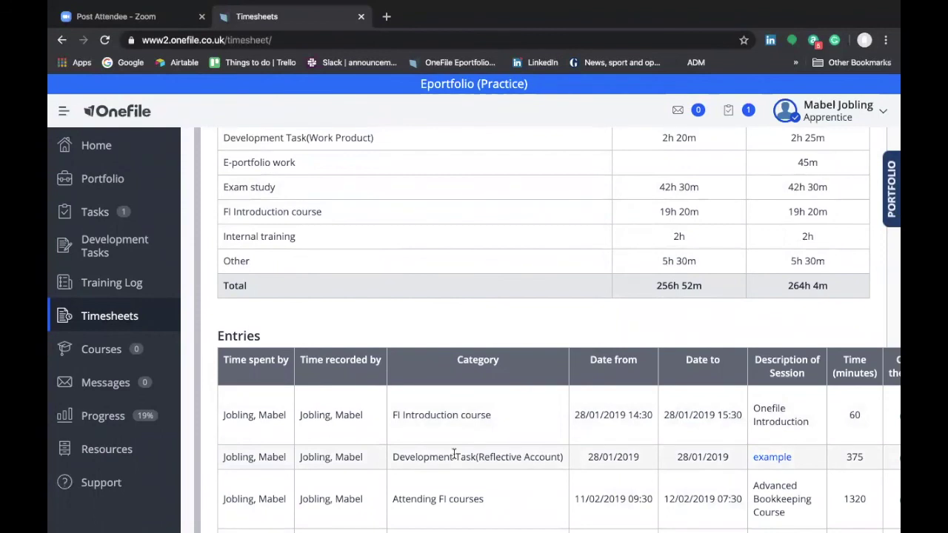
{"action": "scroll", "coordinate": [454, 456], "scroll_direction": "up", "scroll_amount": 8}
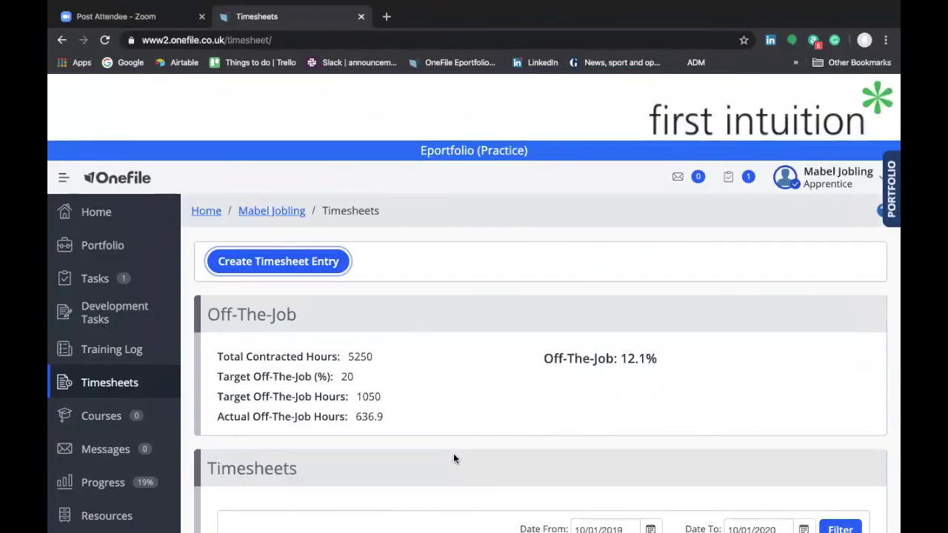